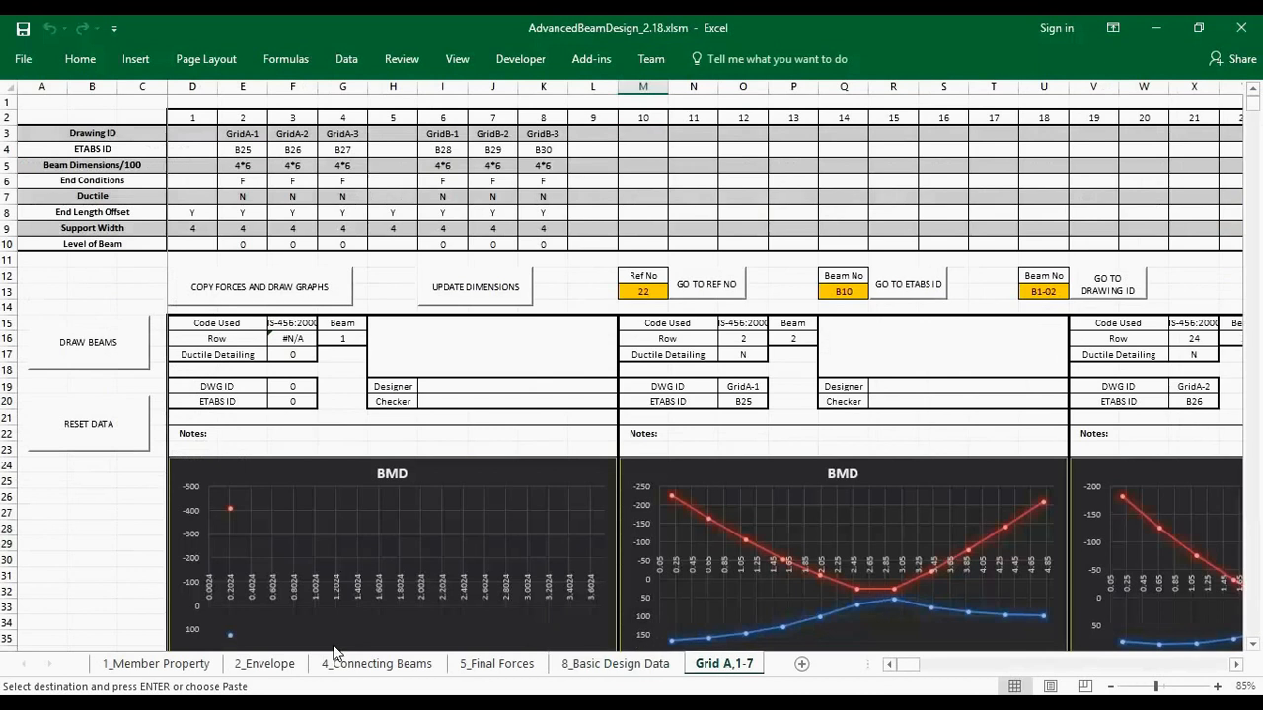
click(170, 664)
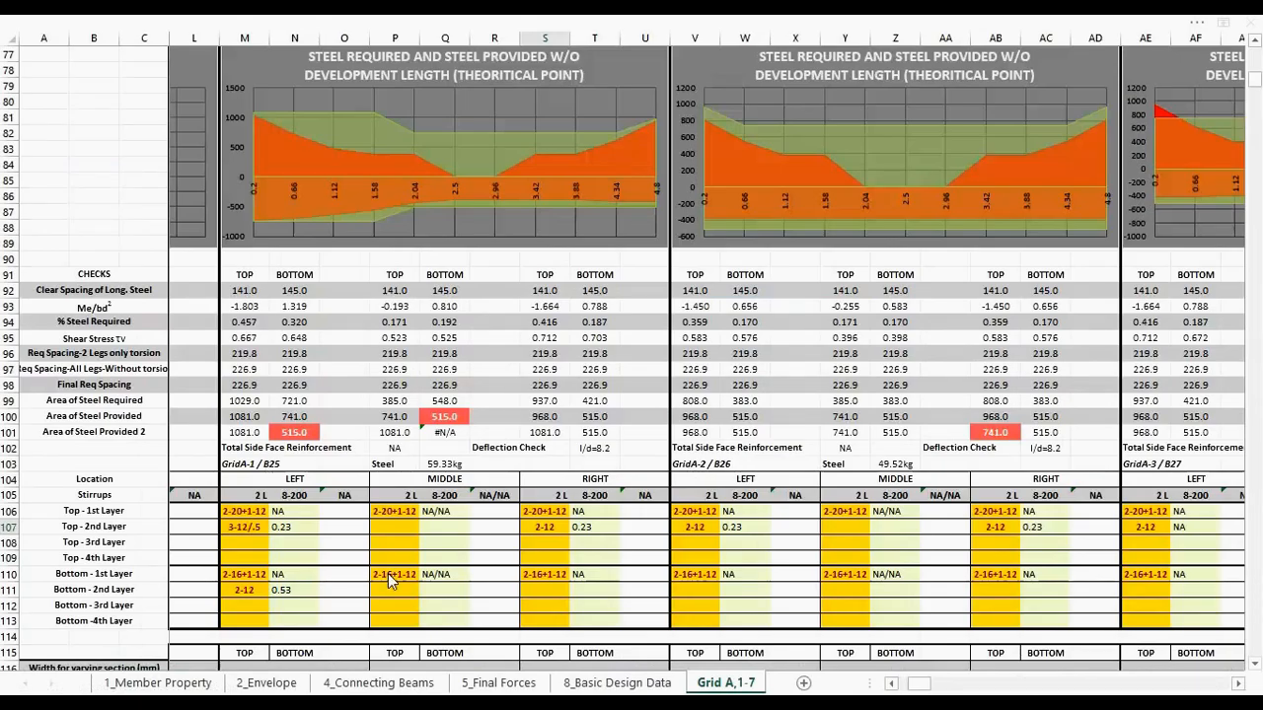
- Inspect the curtailment factors beside GridA-1's left top and bottom second-layer bars and its right top second-layer bars
click(304, 527)
click(304, 527)
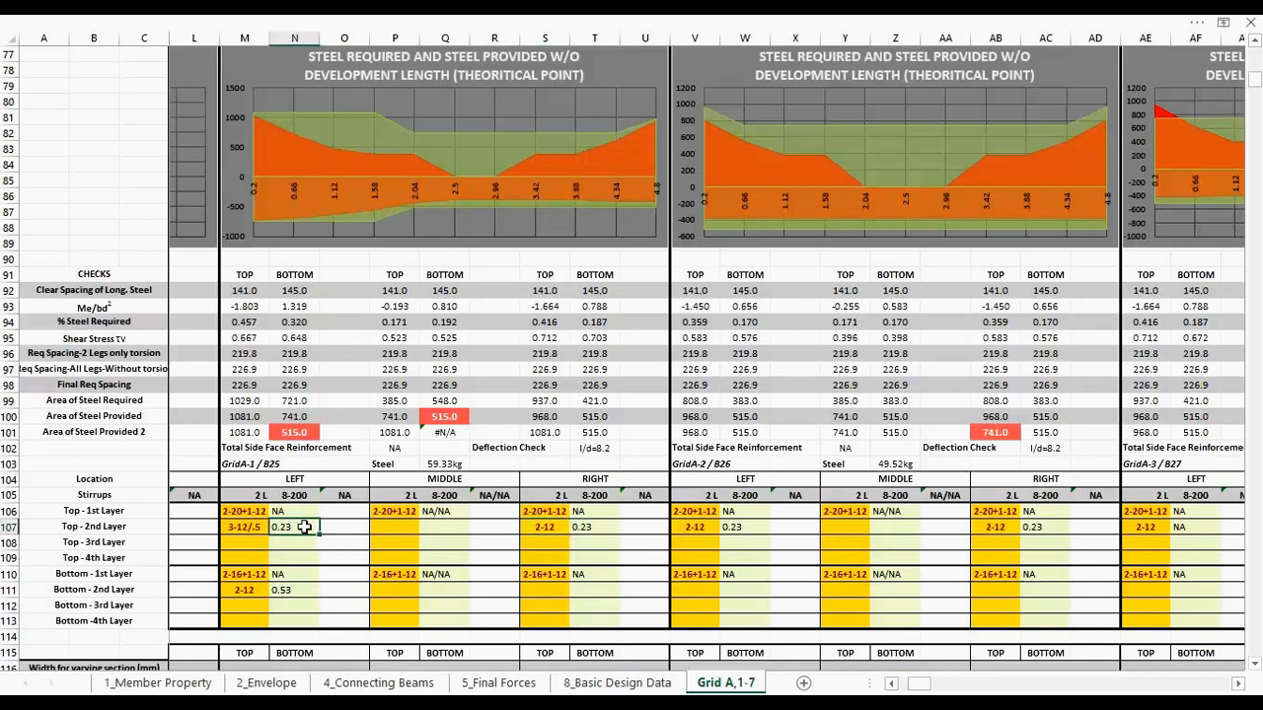
click(303, 588)
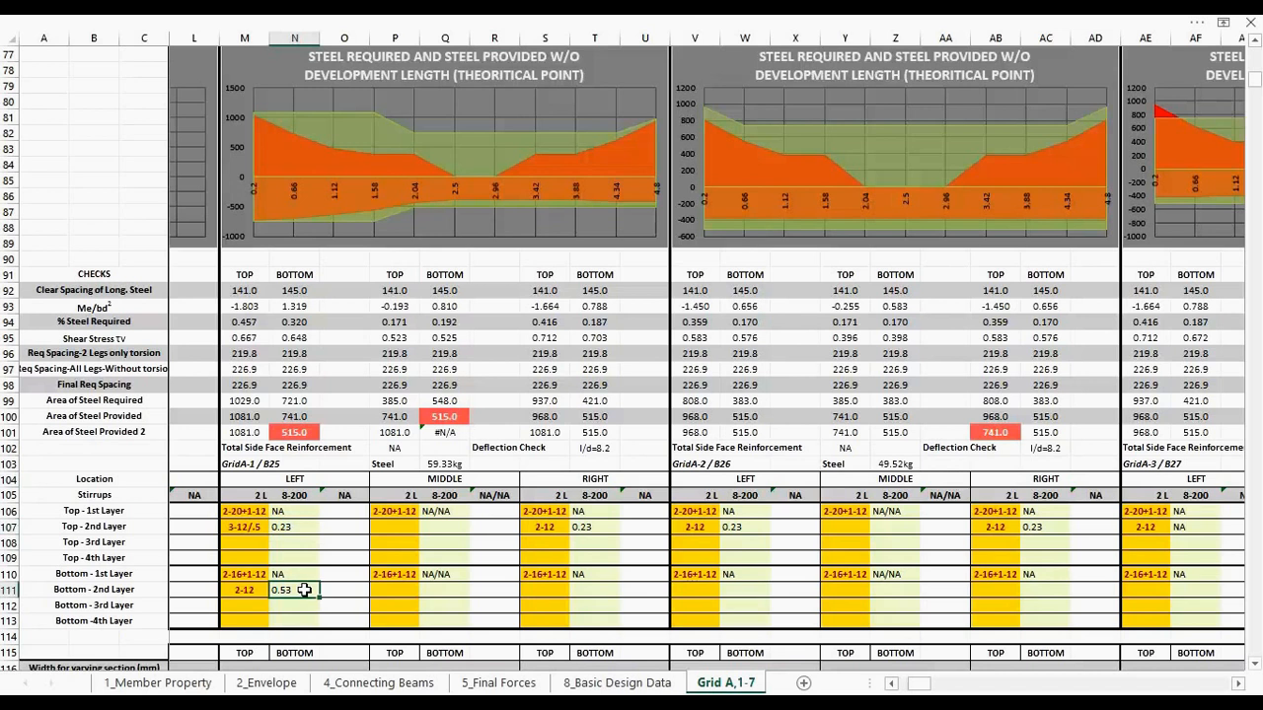
click(576, 526)
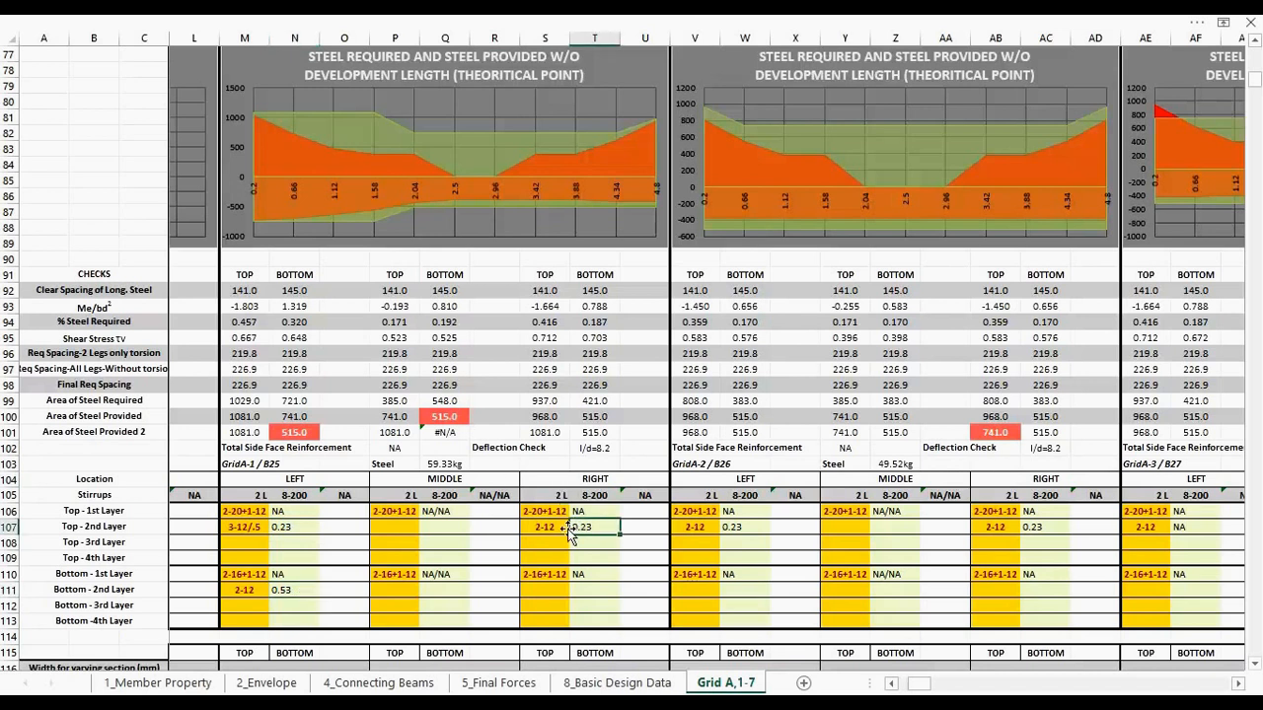
- Set GridA-1's top first-layer reinforcement to 3-20 at the right location and 2-20 at the middle
click(545, 511)
text(3-20)
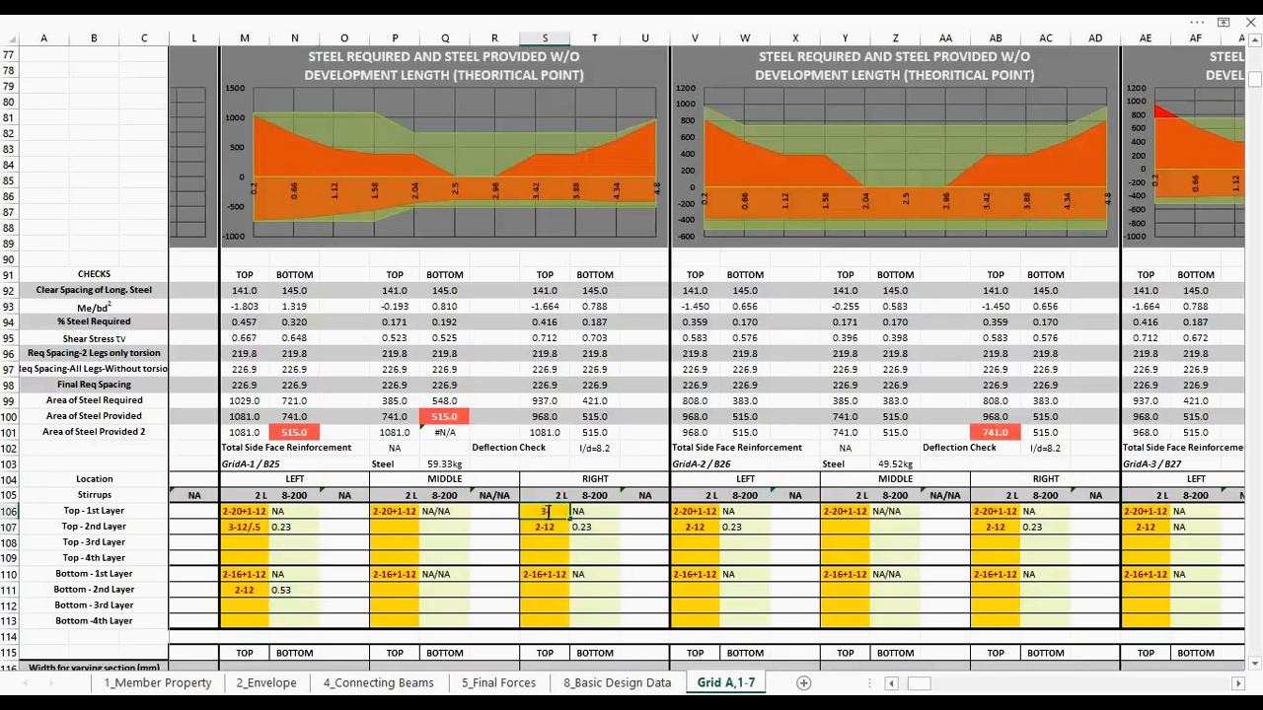
key(Return)
click(406, 511)
text(2-20)
key(Return)
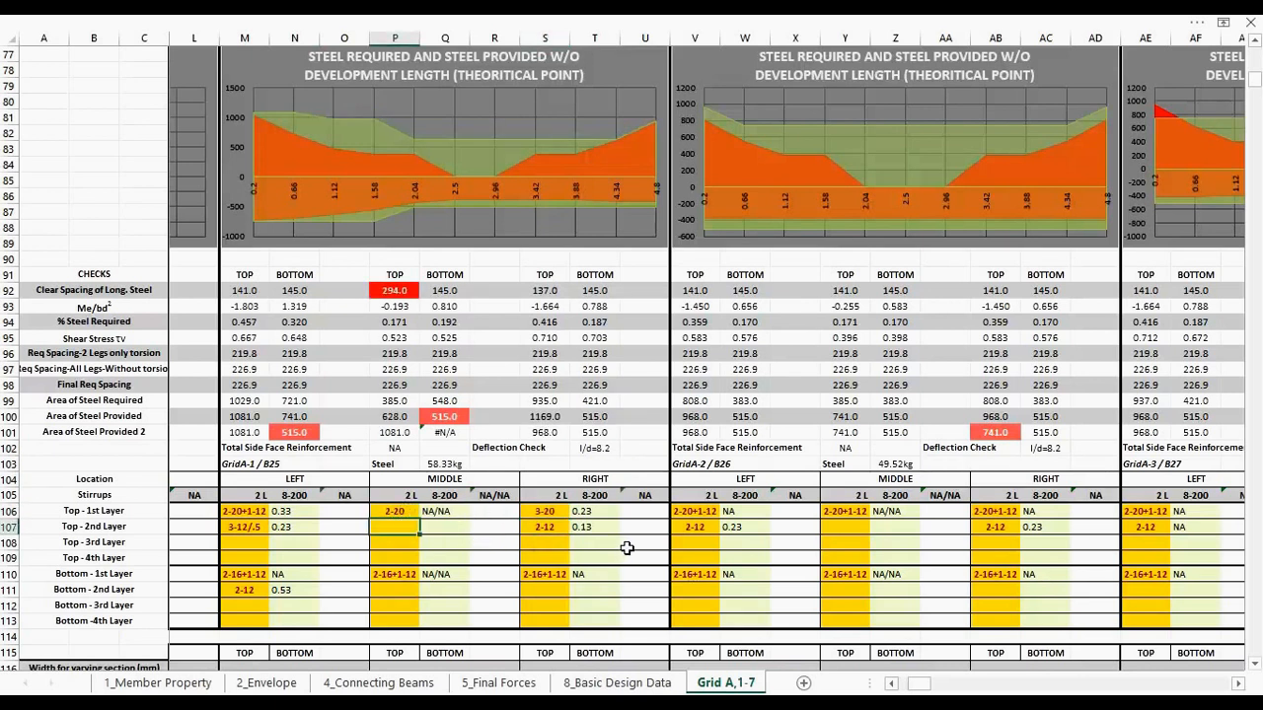
- Compare GridA-1's middle and right top-layer bars with the curtailment factors beside the right first and second layers
click(557, 511)
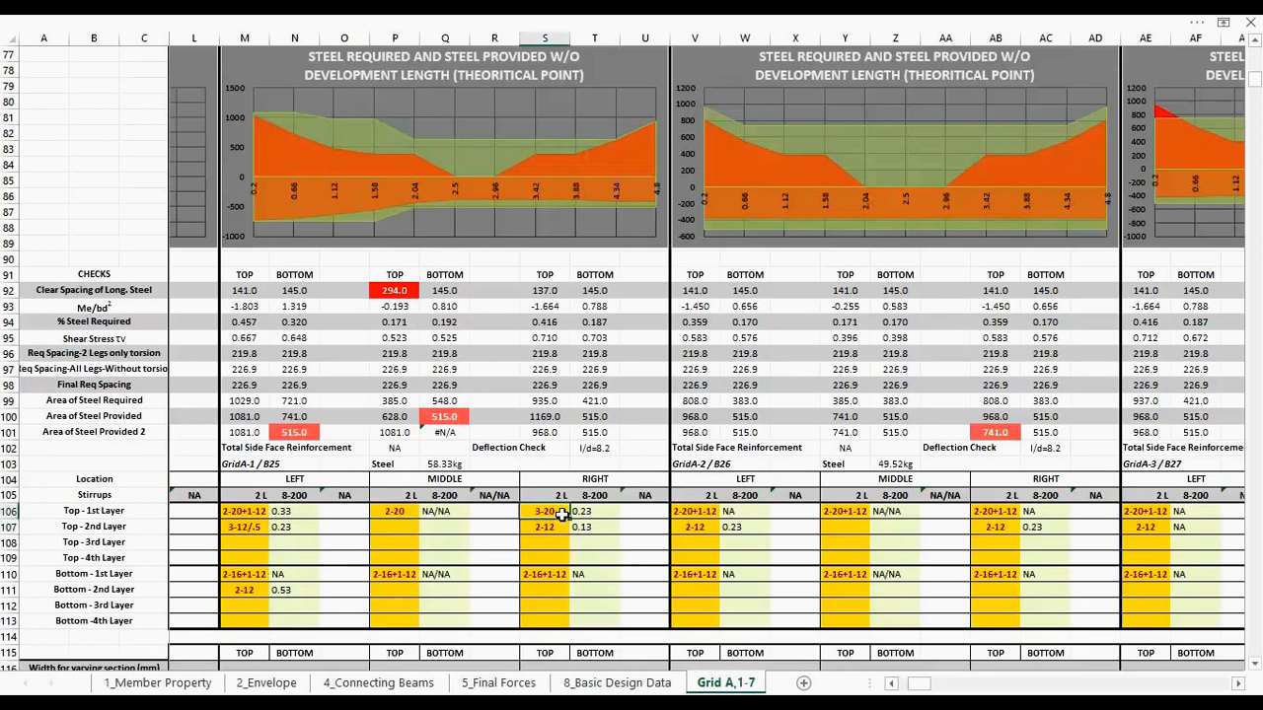
click(377, 510)
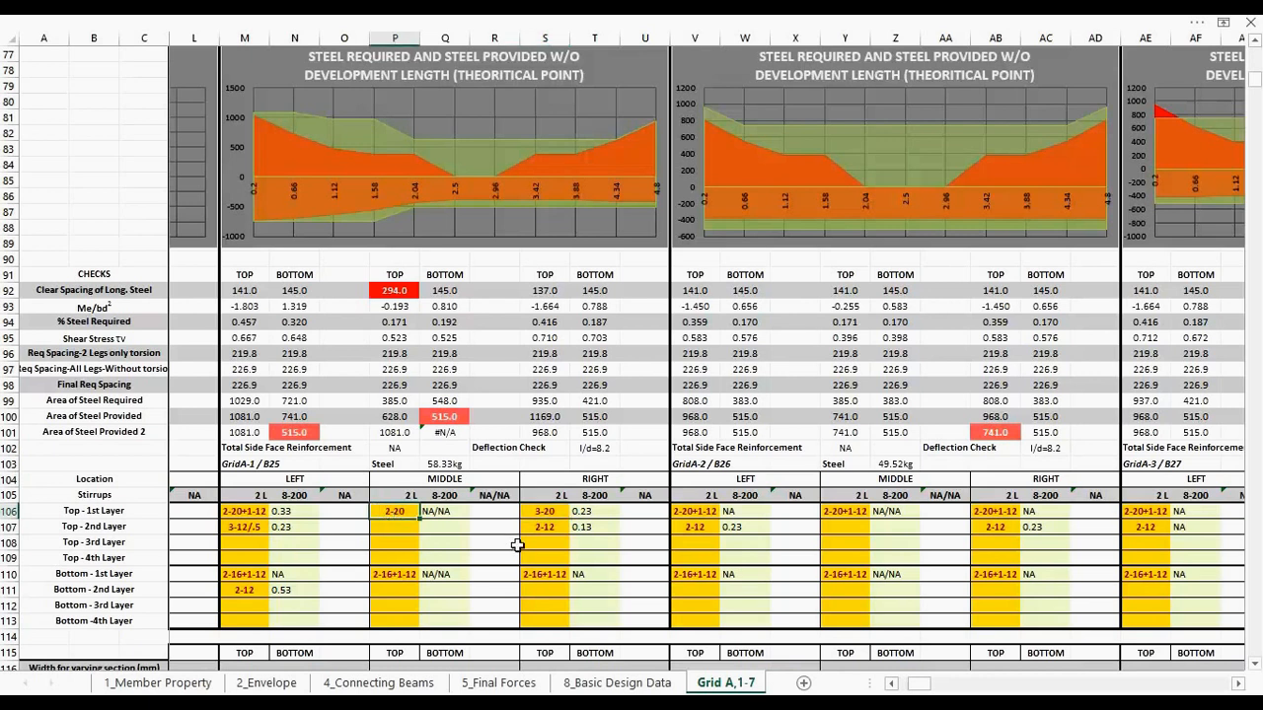
click(607, 511)
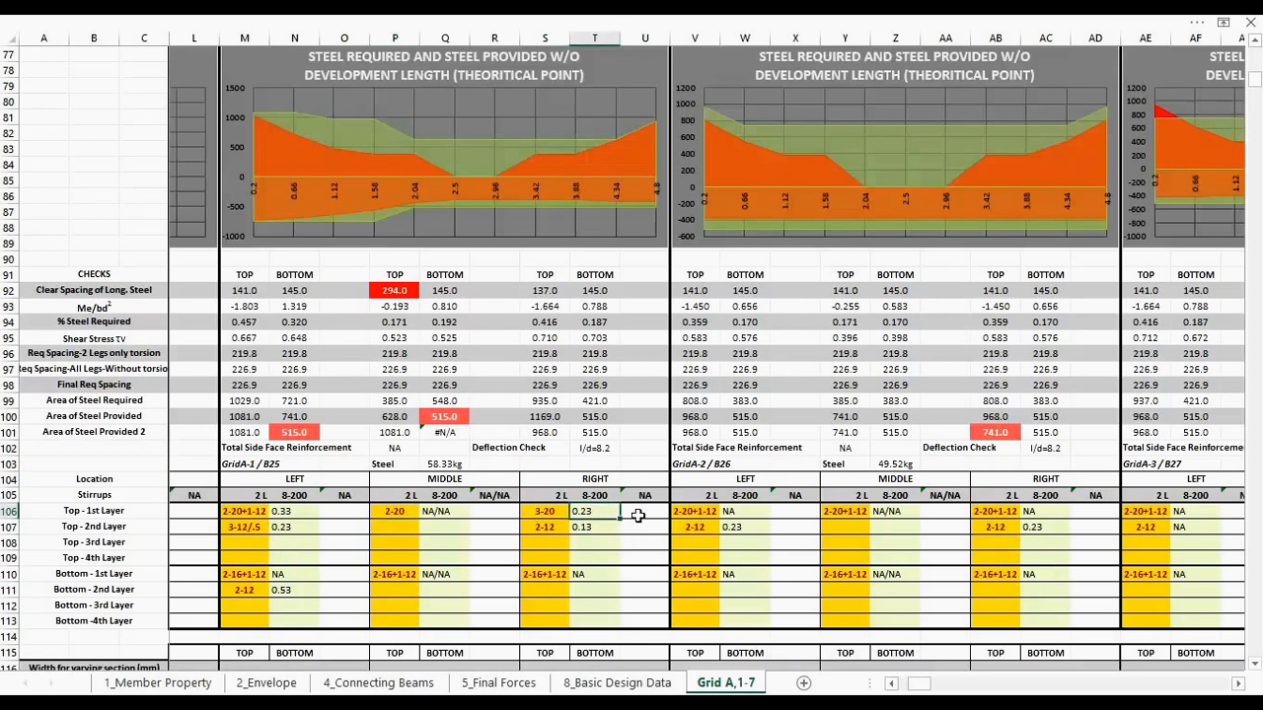
click(526, 528)
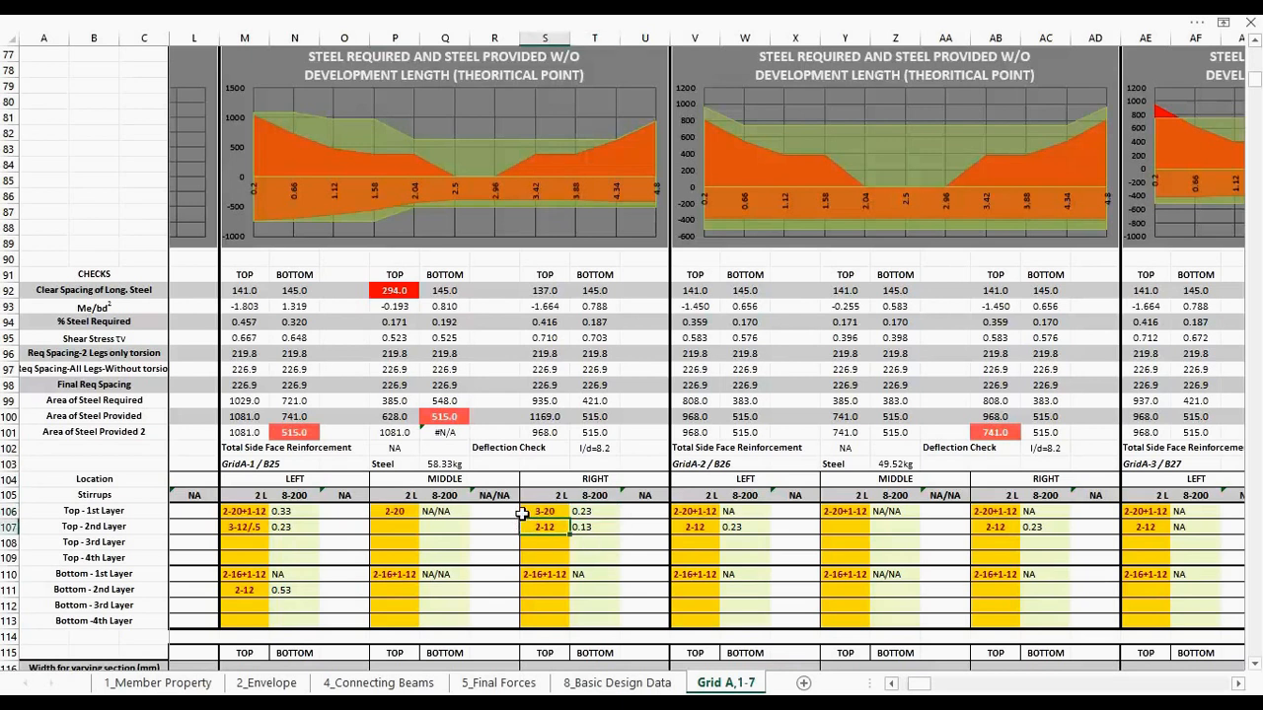
click(524, 511)
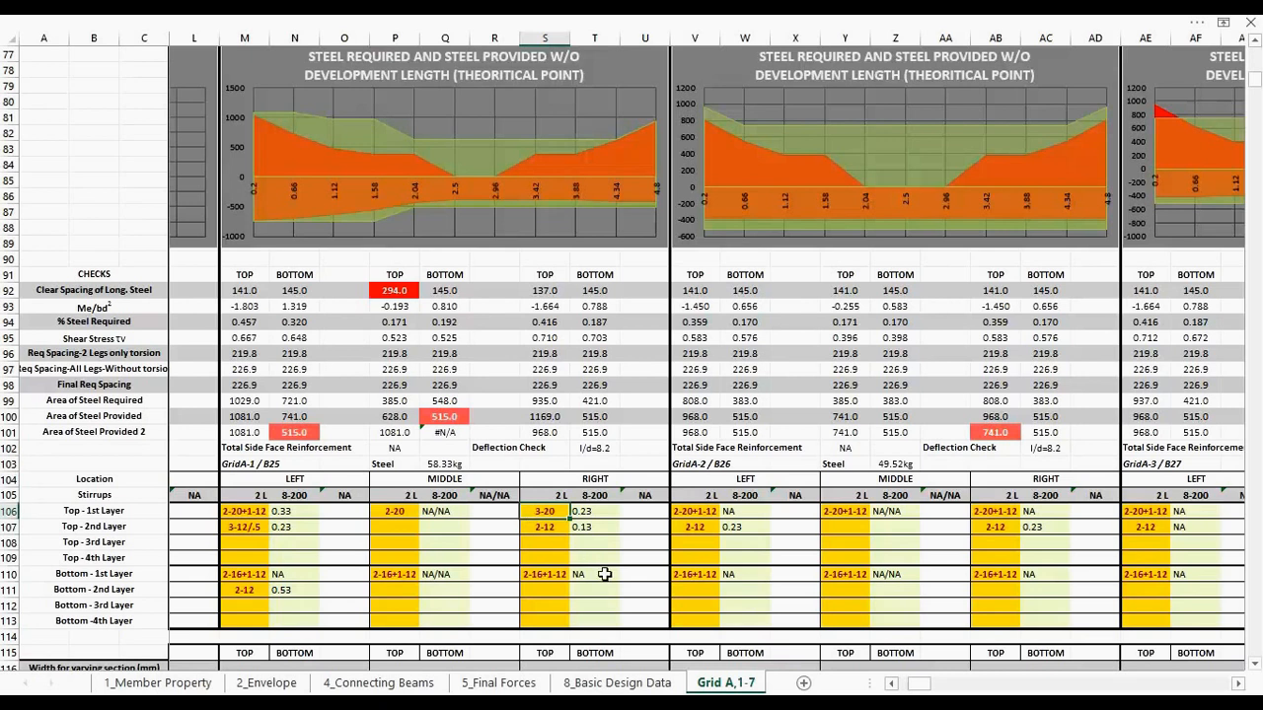
click(604, 528)
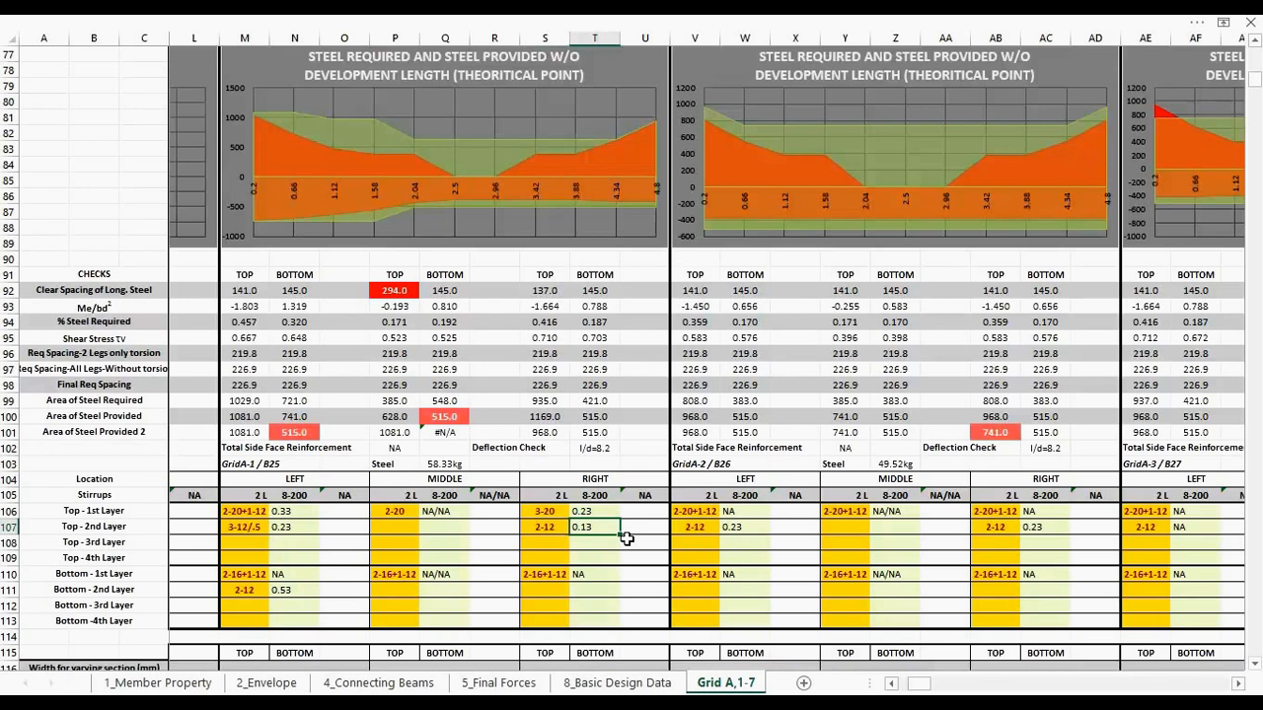
- Examine the BMD-based curtailment optimization option and the default curtailment table in the 8_Basic Design Data sheet
click(608, 686)
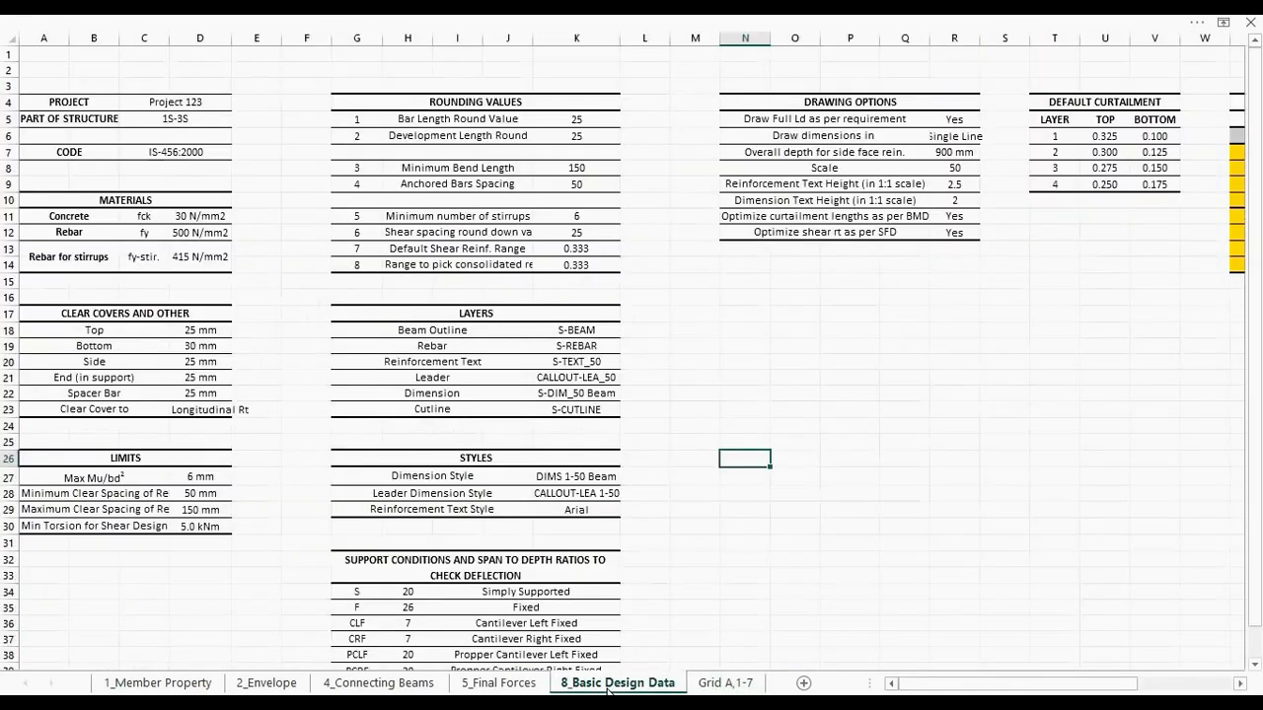
click(966, 215)
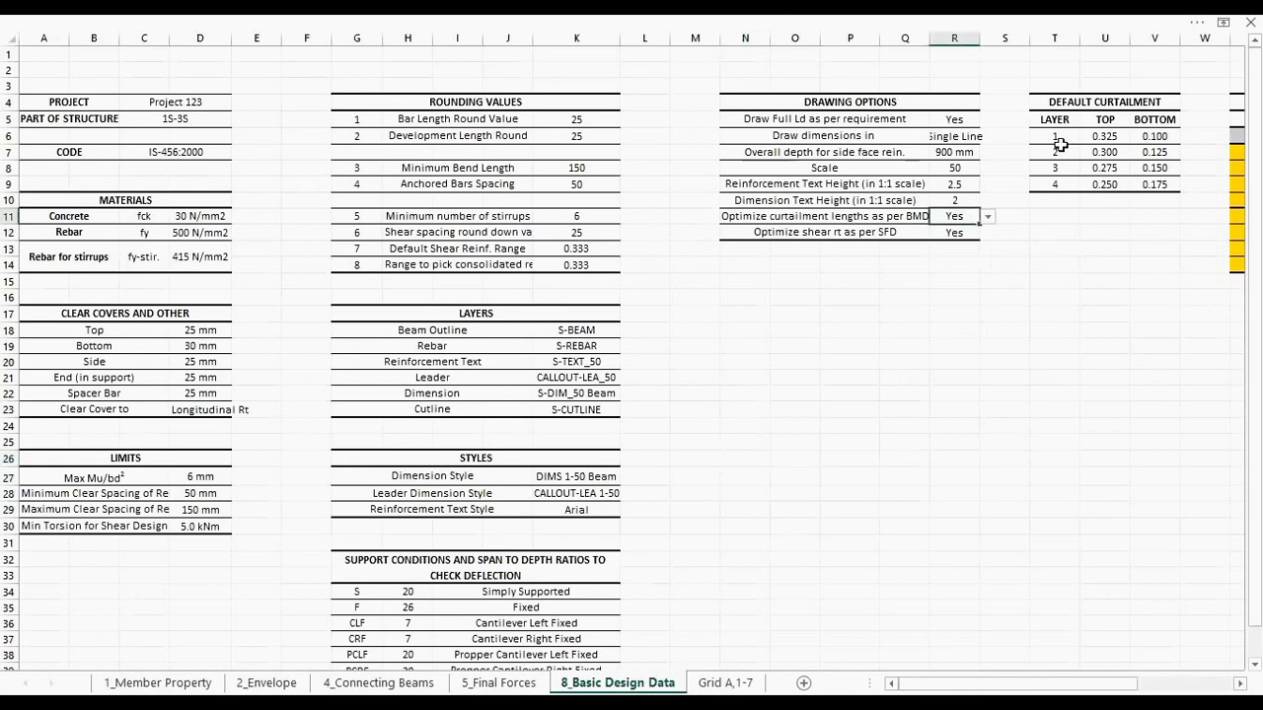
drag(1057, 140, 1138, 190)
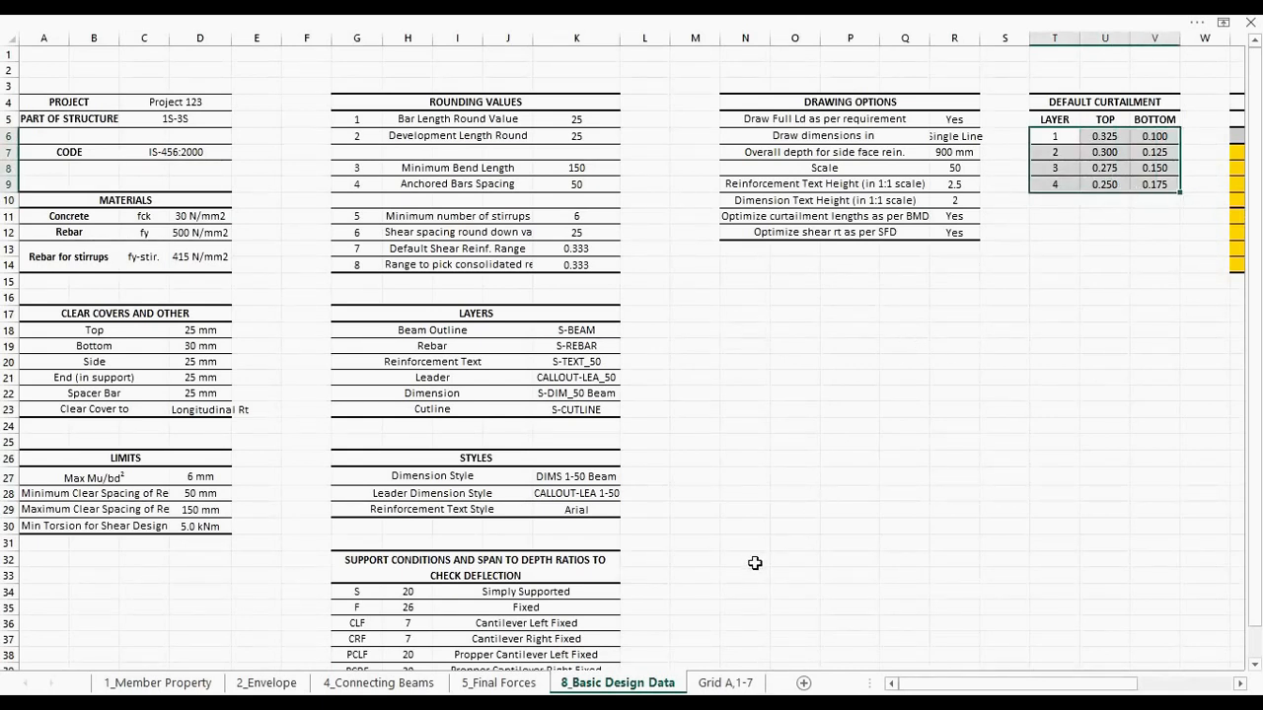
- Return to the Grid A,1-7 sheet and check GridA-1's left top second-layer bar entry and its steel weight
click(725, 685)
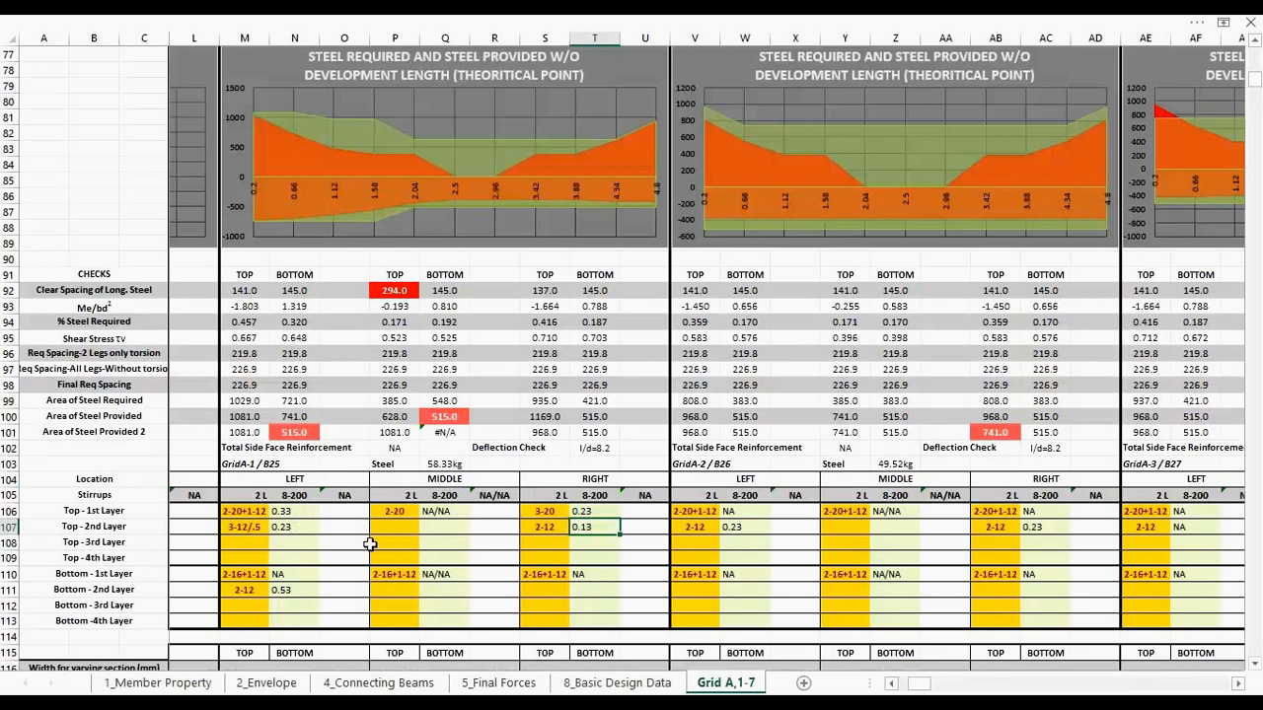
click(253, 529)
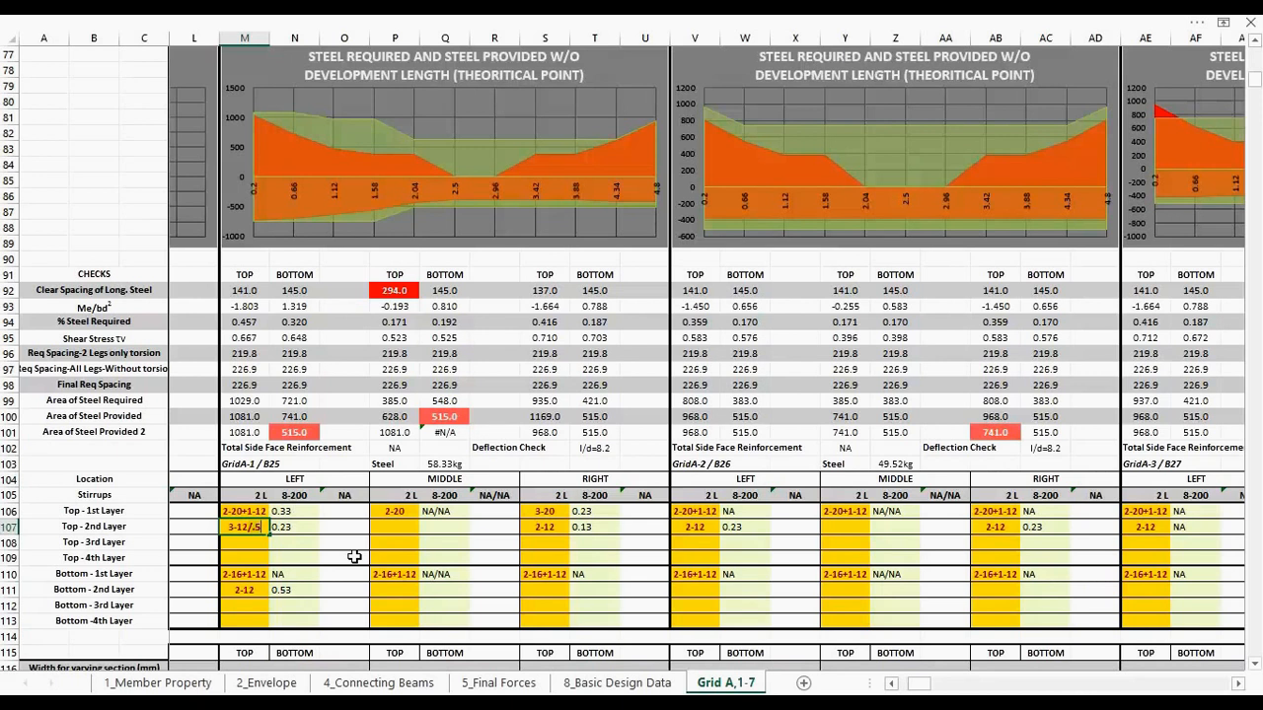
click(447, 464)
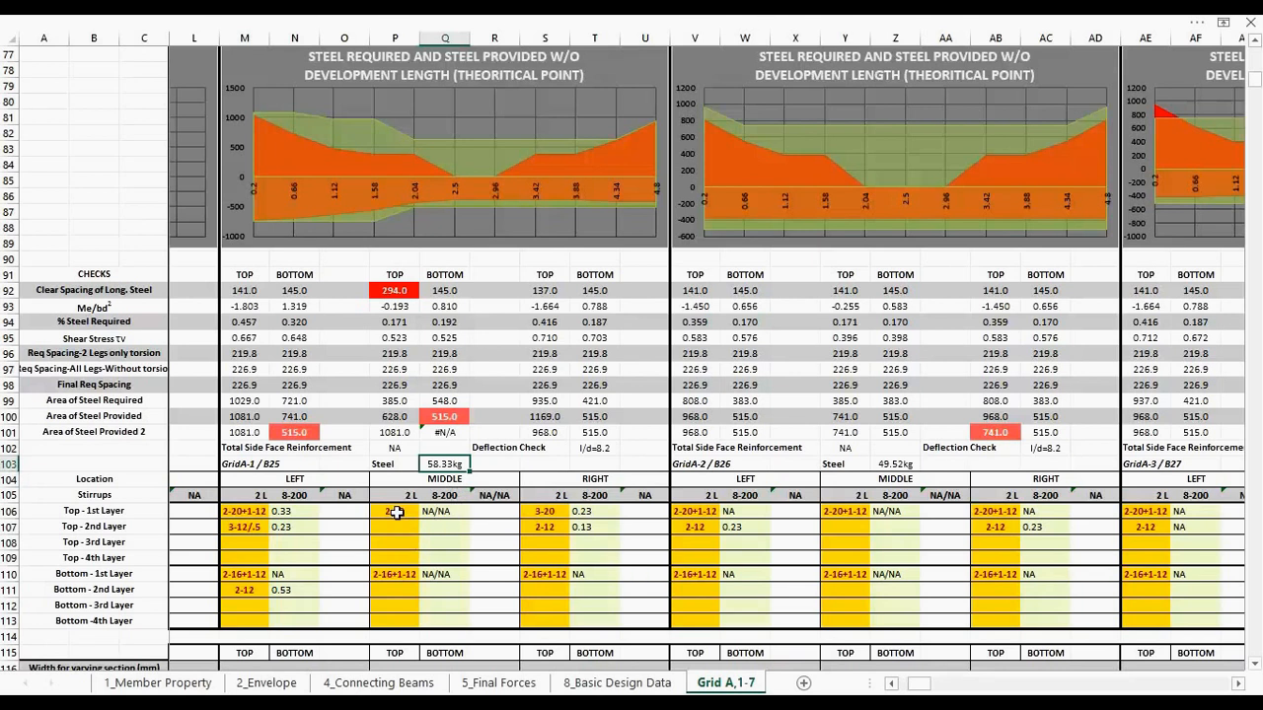
- Set GridA-1's top first-layer reinforcement to 2-20+1-12 at both the middle and right locations
click(396, 512)
text(2-20+1-12)
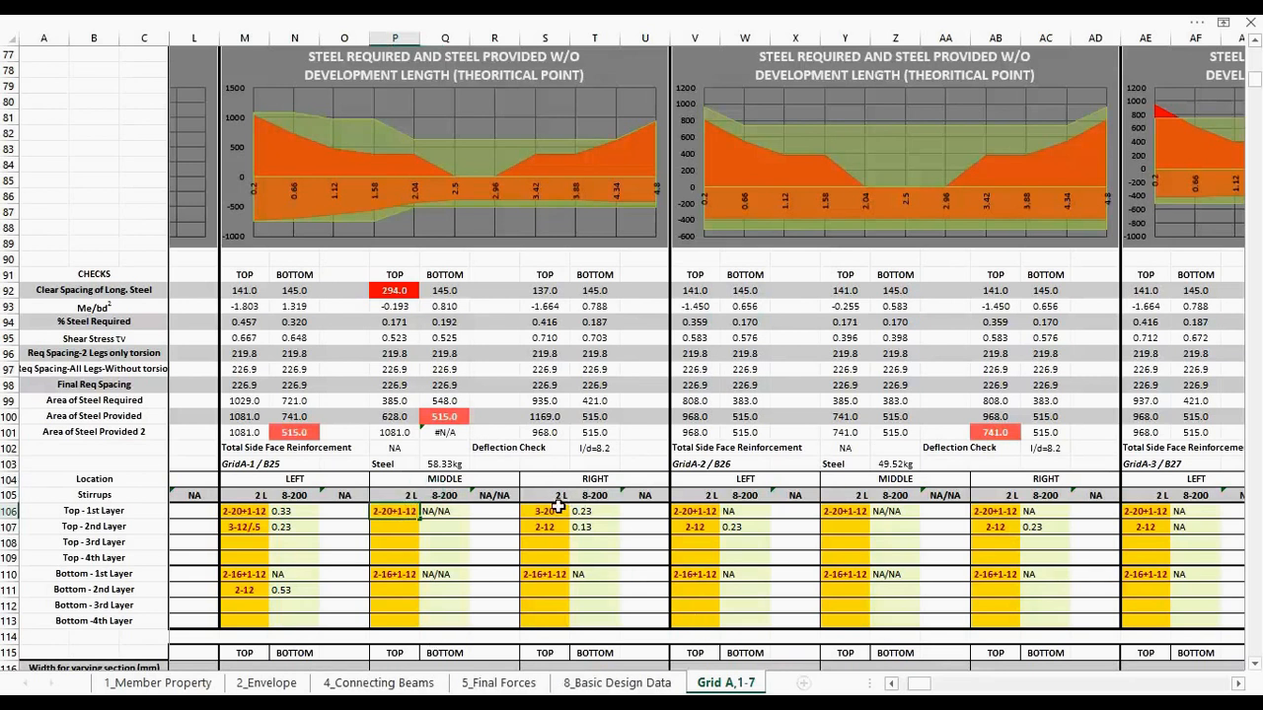
click(558, 507)
text(2-20+1-12)
key(Return)
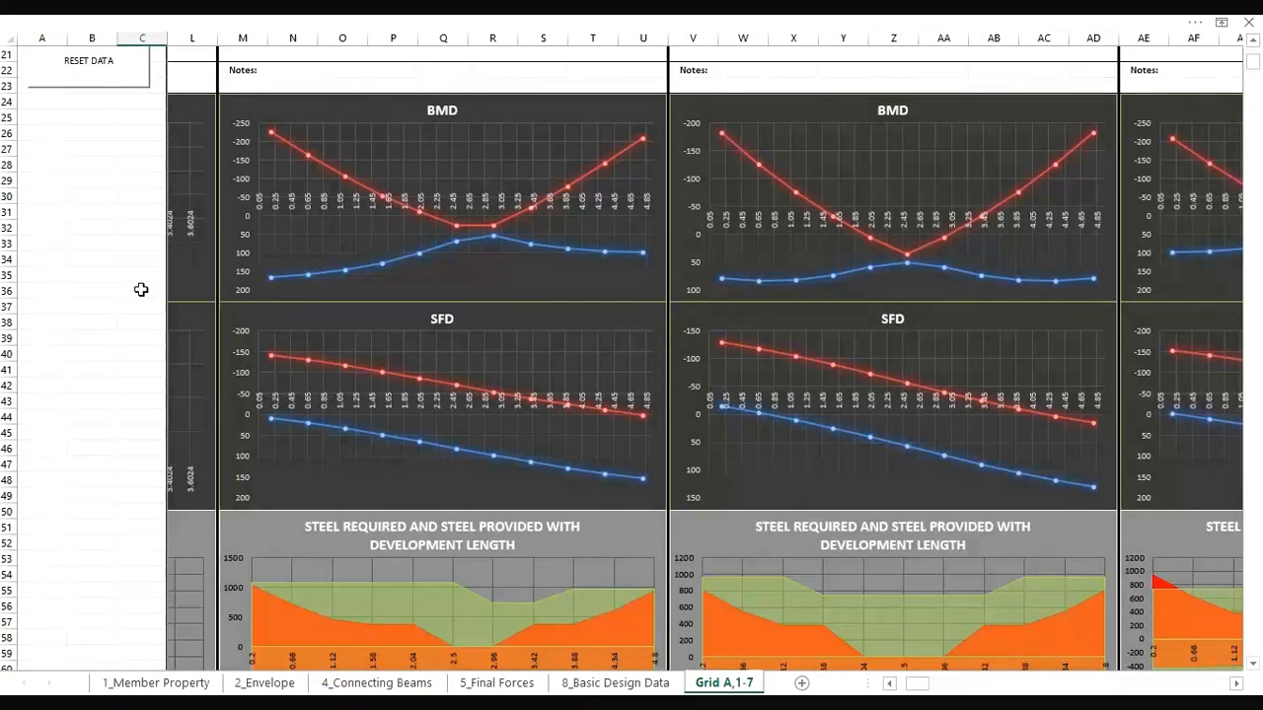
- Review the SFD, steel required and steel provided charts of beams GridA-1 and GridA-2, with and without development length
scroll(108, 373, down, 3)
scroll(108, 374, down, 2)
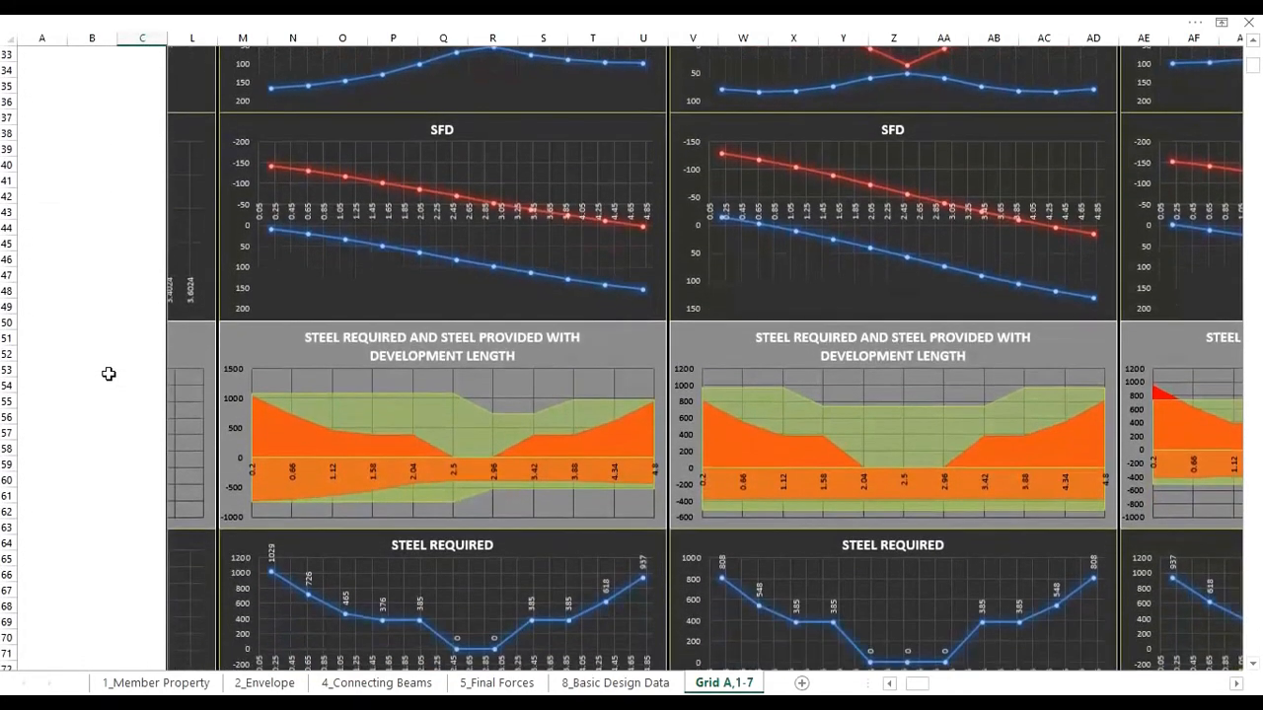
scroll(109, 374, down, 6)
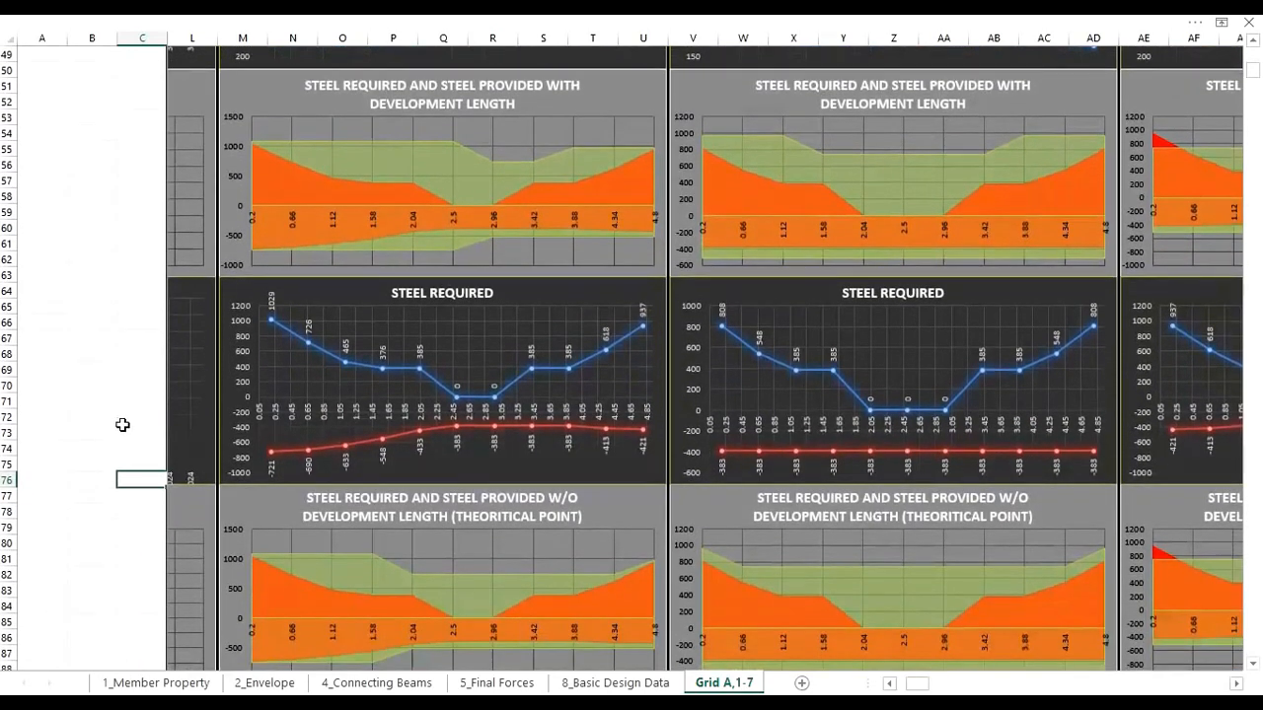
scroll(122, 424, down, 2)
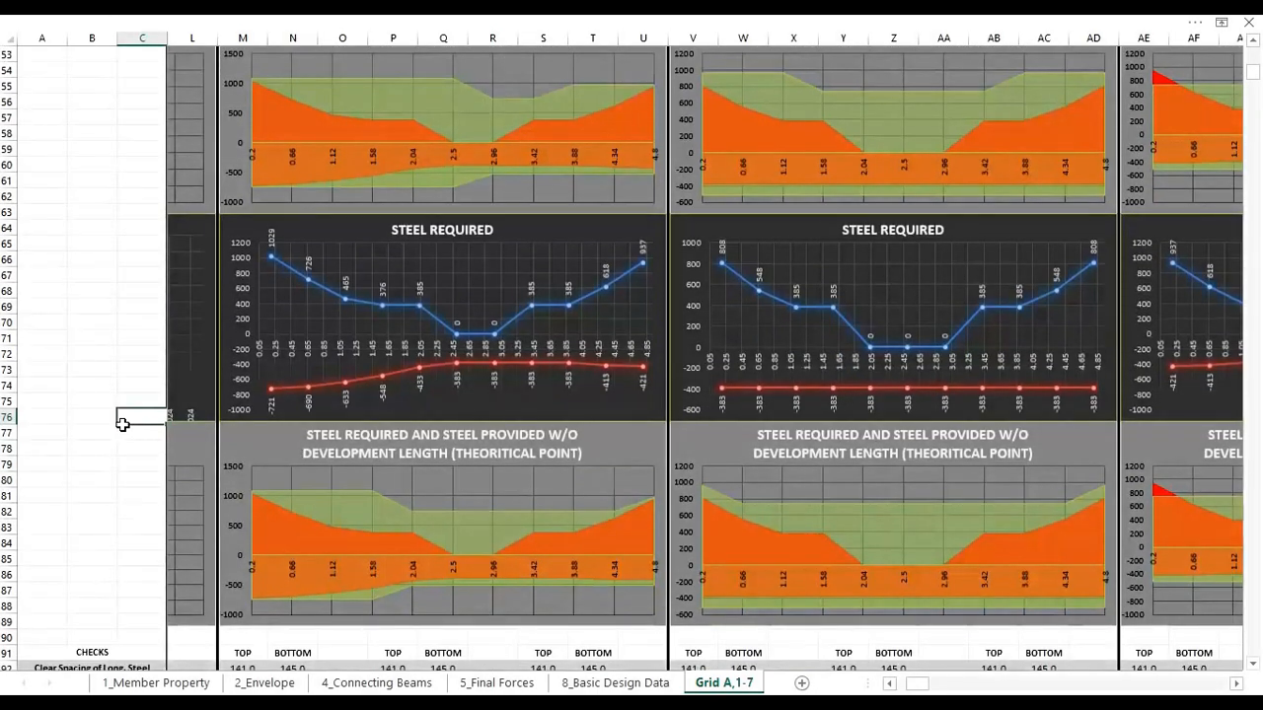
scroll(122, 425, down, 4)
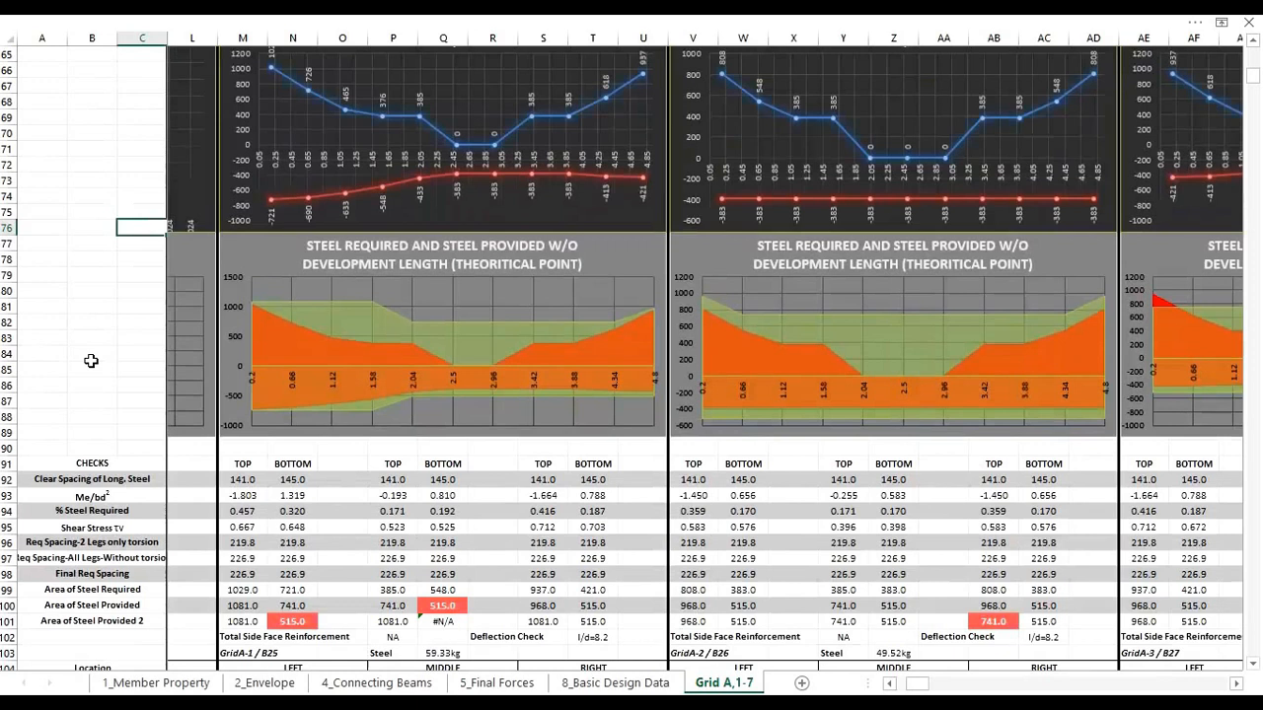
scroll(91, 361, up, 7)
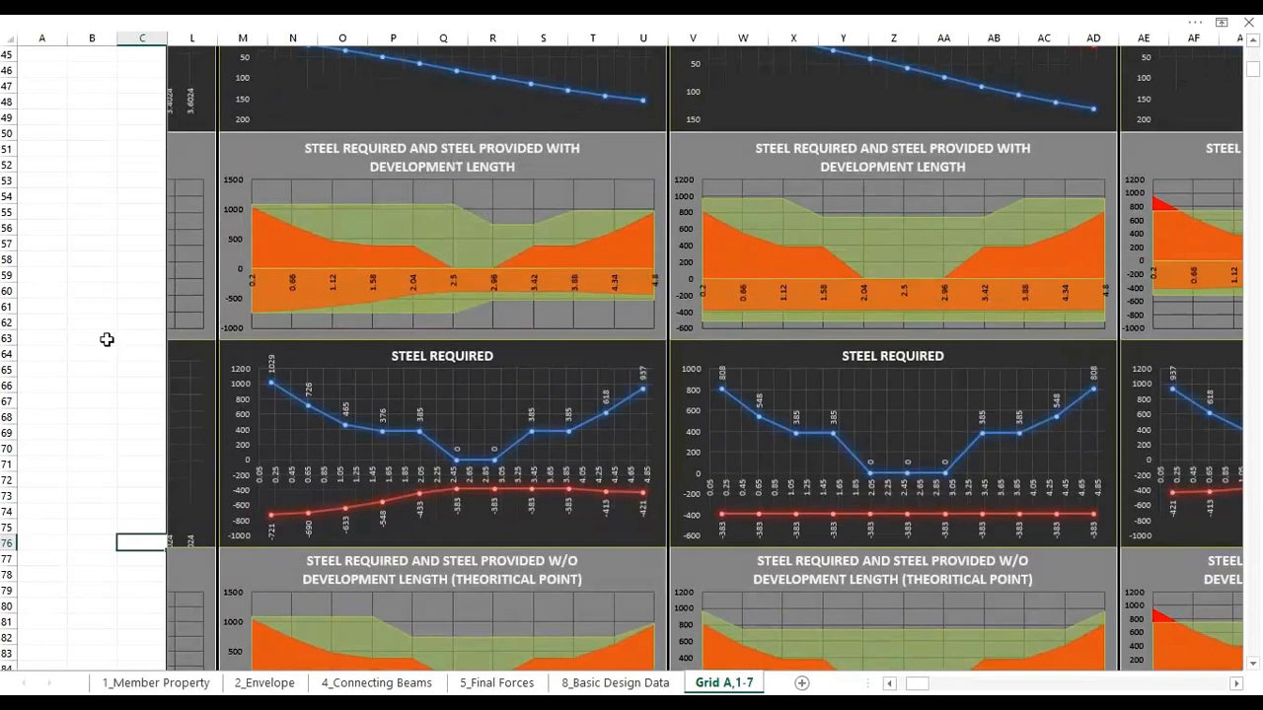
scroll(107, 339, down, 11)
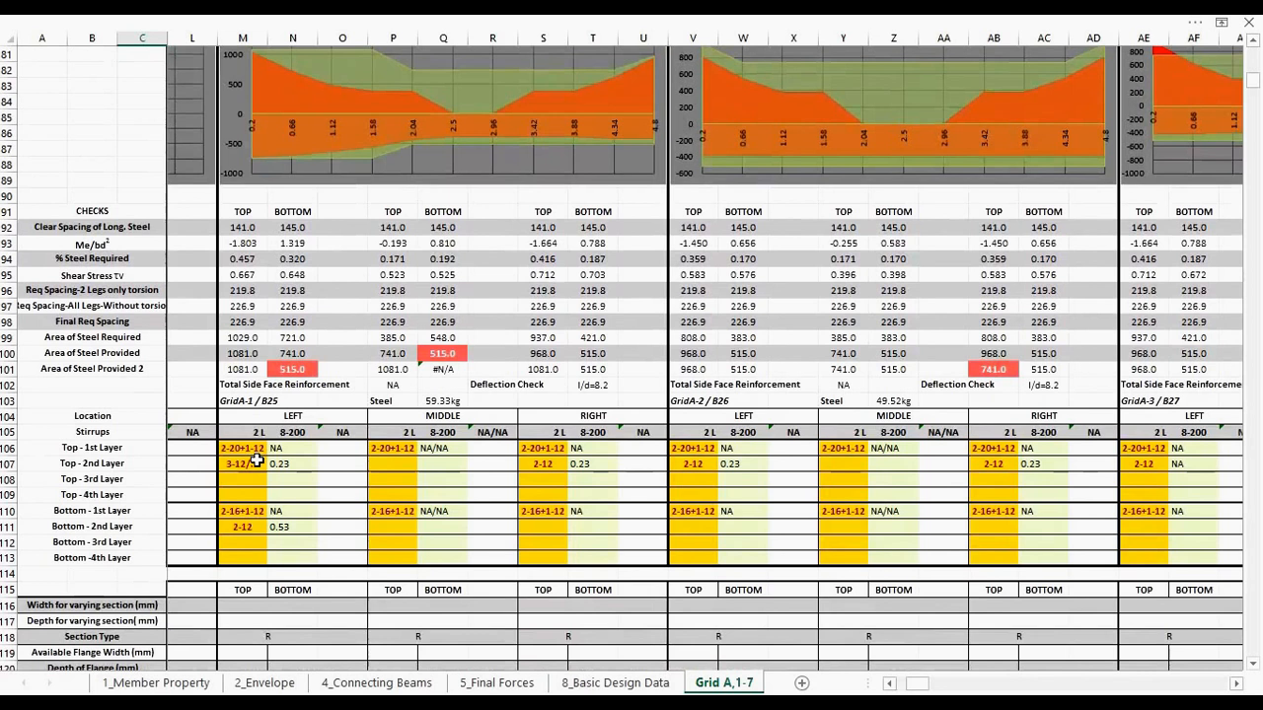
- Set GridA-1's left top second-layer reinforcement to 3-12 and review its steel required and steel provided charts
click(257, 461)
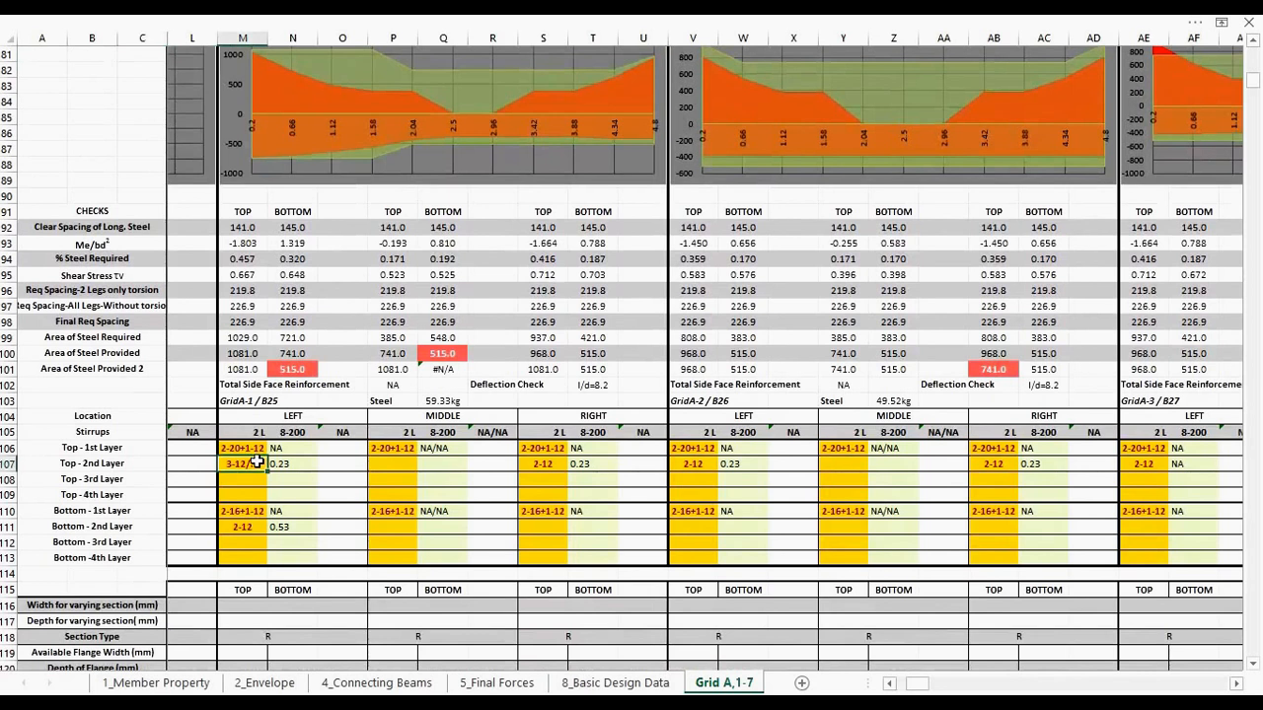
text(3-12)
key(Return)
scroll(319, 500, up, 4)
scroll(319, 500, up, 11)
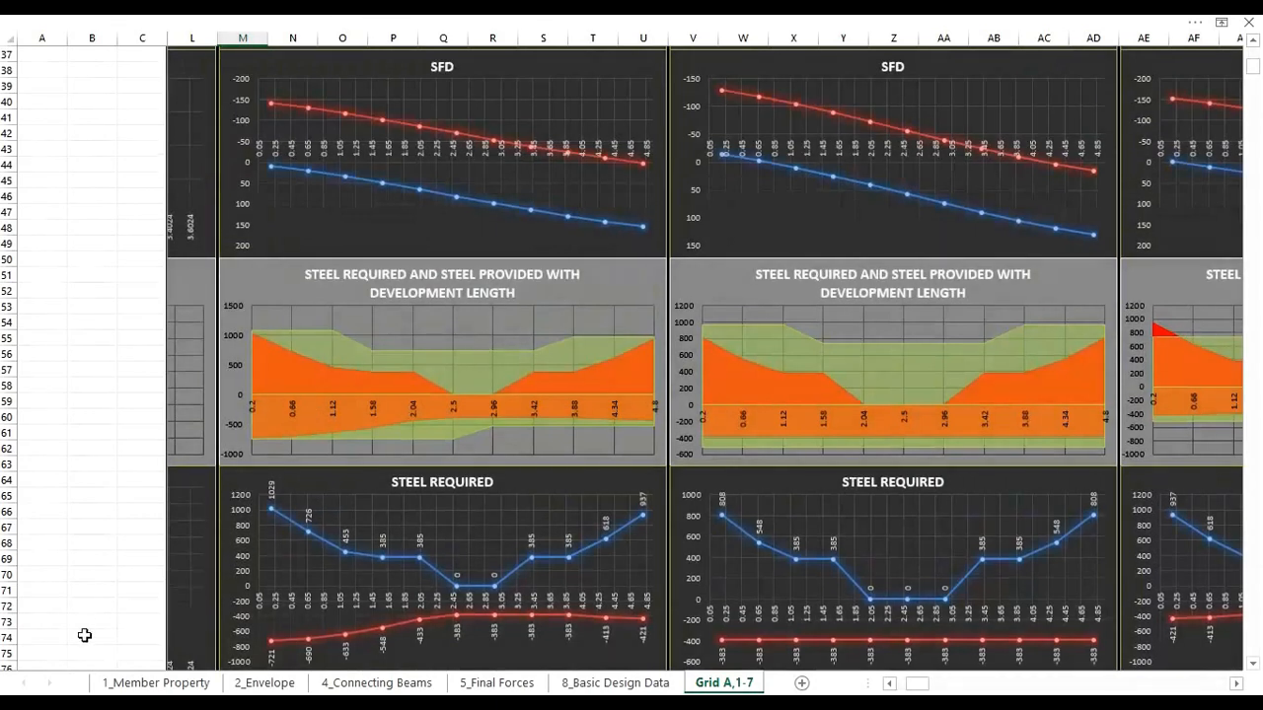
scroll(84, 635, down, 1)
scroll(85, 635, down, 5)
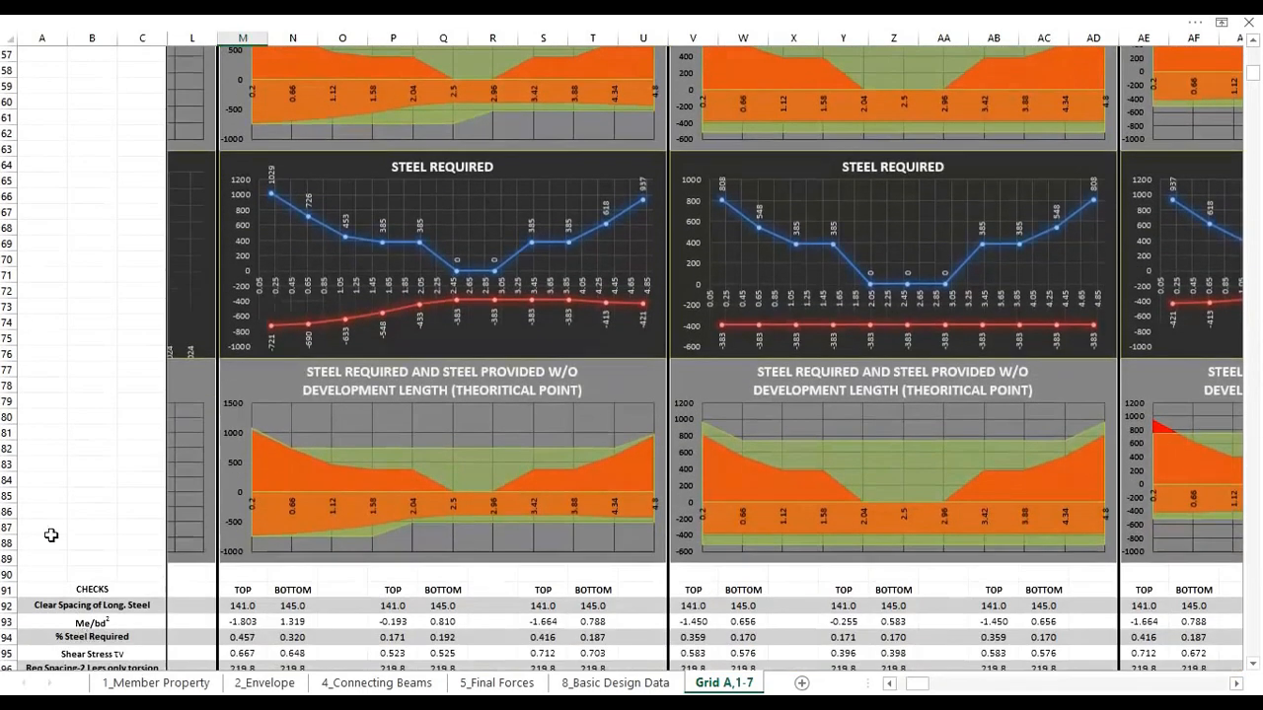
scroll(50, 535, down, 7)
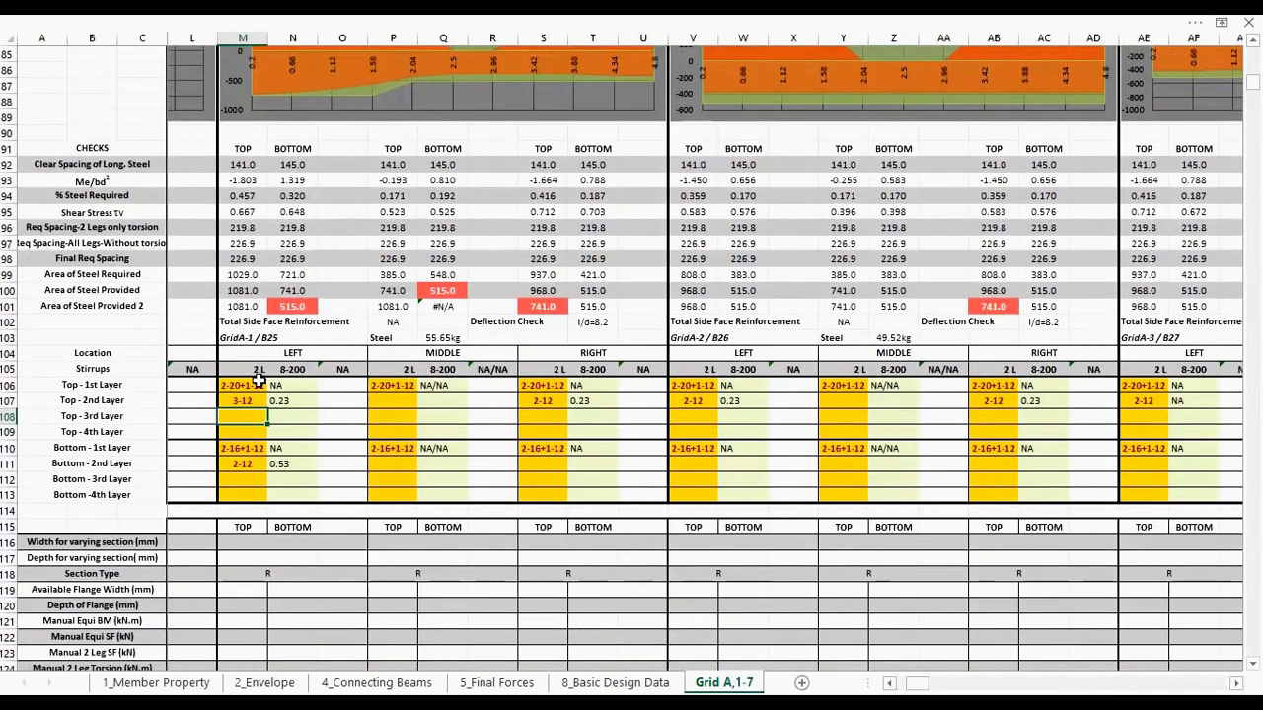
- Clear GridA-1's left top second-layer reinforcement and check the steel charts and area-of-steel checks
click(252, 403)
key(Delete)
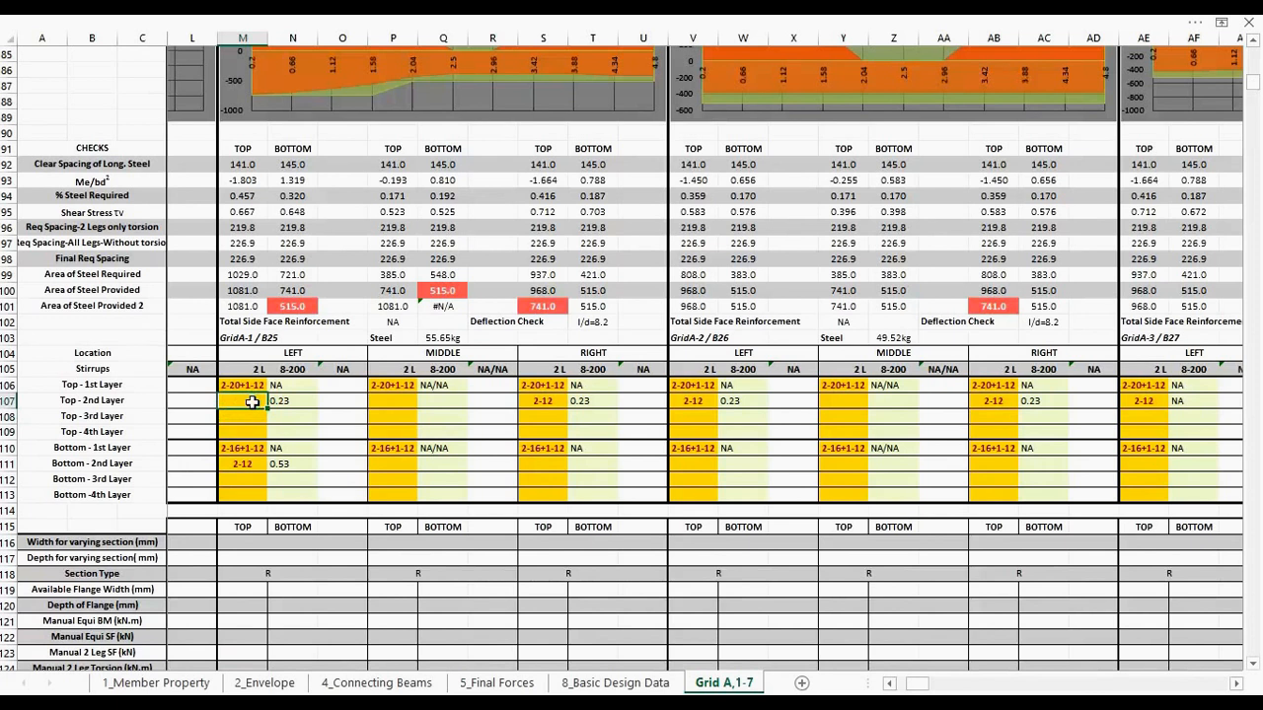
scroll(252, 403, up, 5)
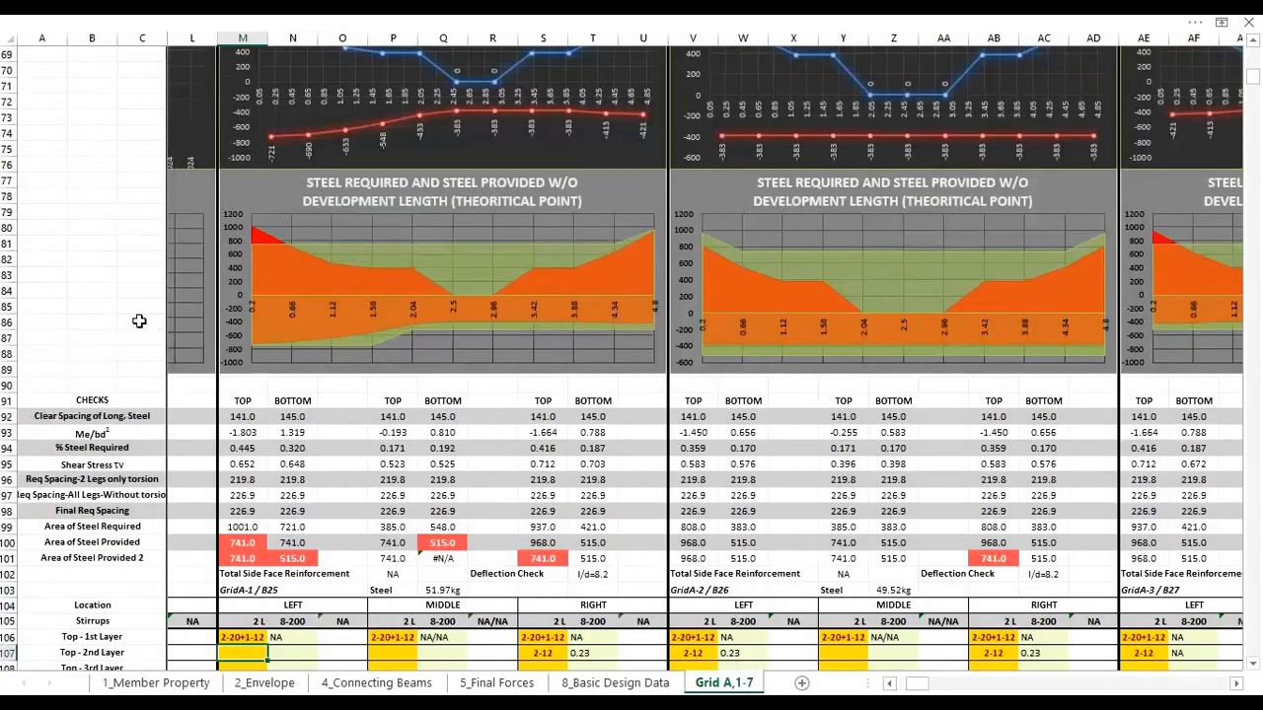
scroll(137, 318, up, 8)
scroll(139, 320, down, 7)
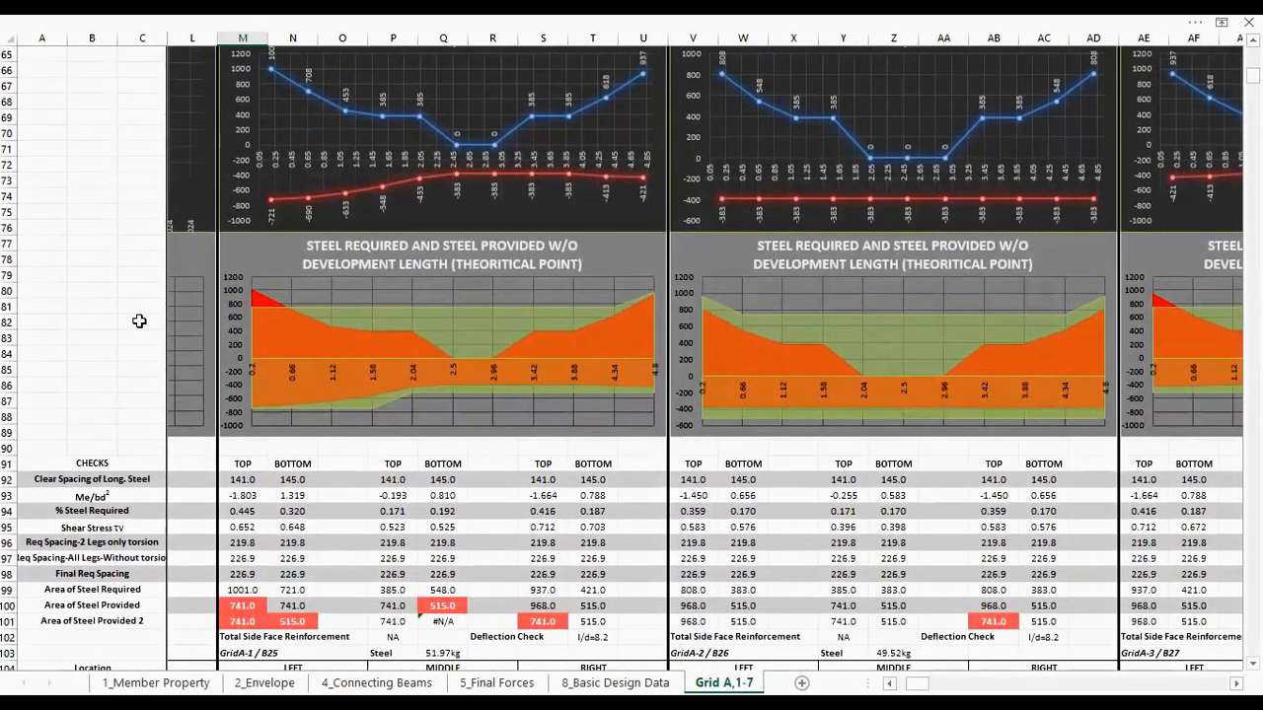
- Examine the rounding values table in the 8_Basic Design Data sheet, from bar length rounding to shear spacing
key(ctrl+Page_Up)
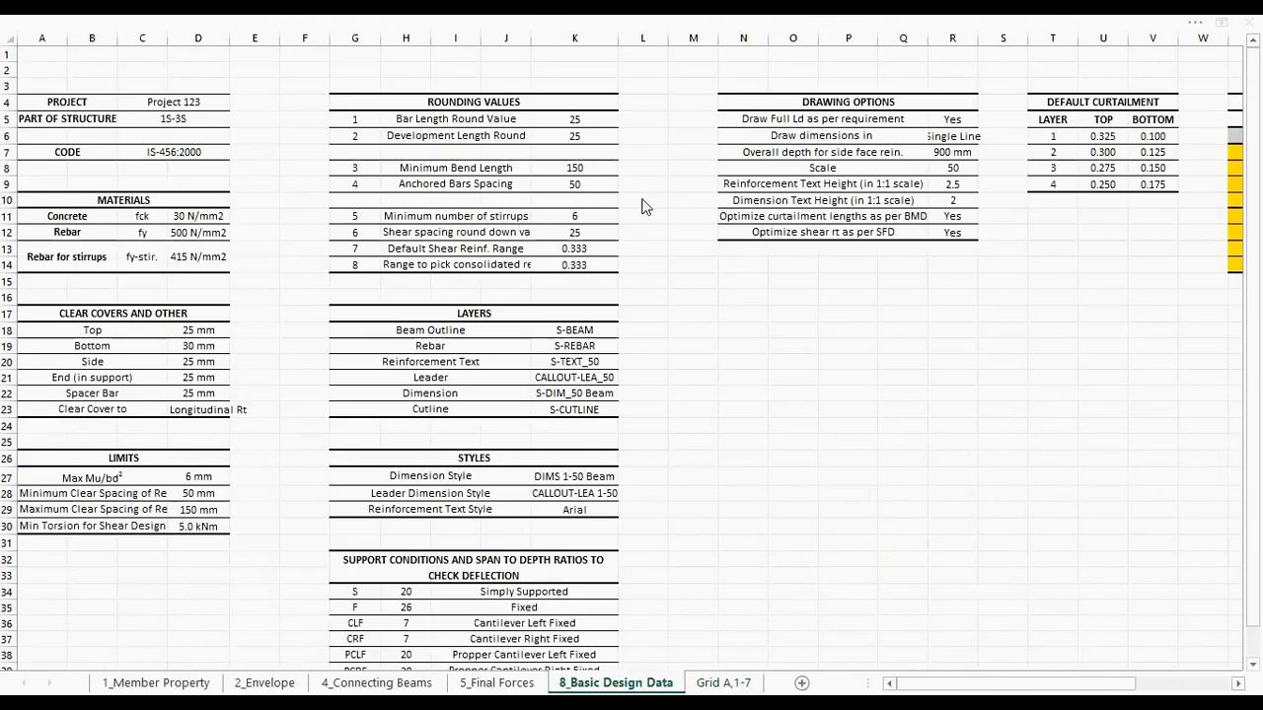
click(601, 119)
drag(607, 120, 606, 231)
click(648, 286)
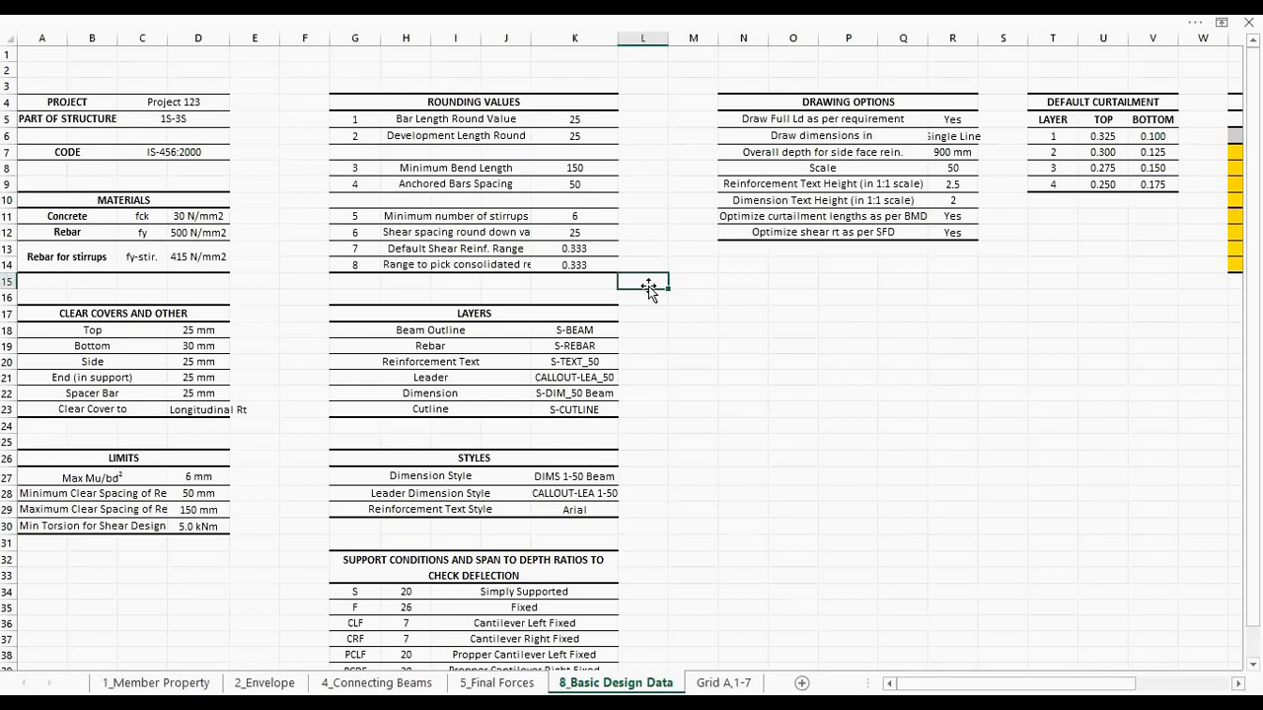
- Examine the drawing layer assignments and the dimension, leader and text style settings in the 8_Basic Design Data sheet
drag(608, 330, 604, 408)
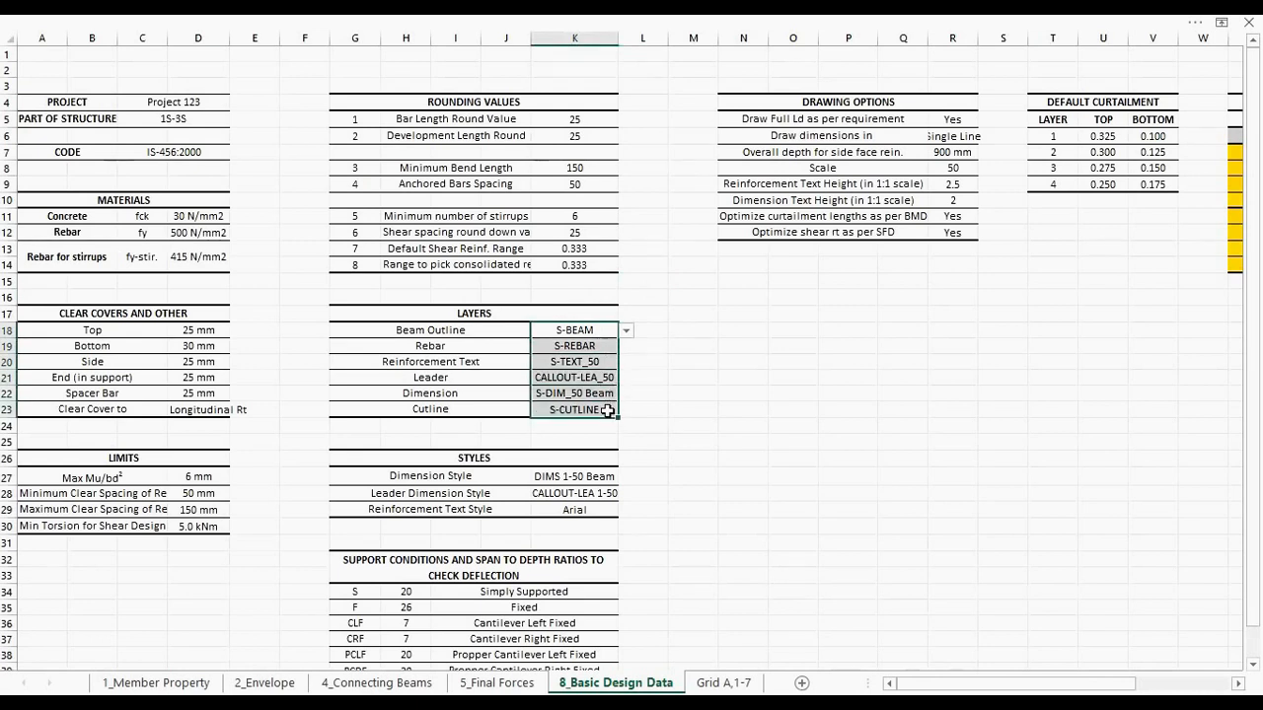
click(671, 511)
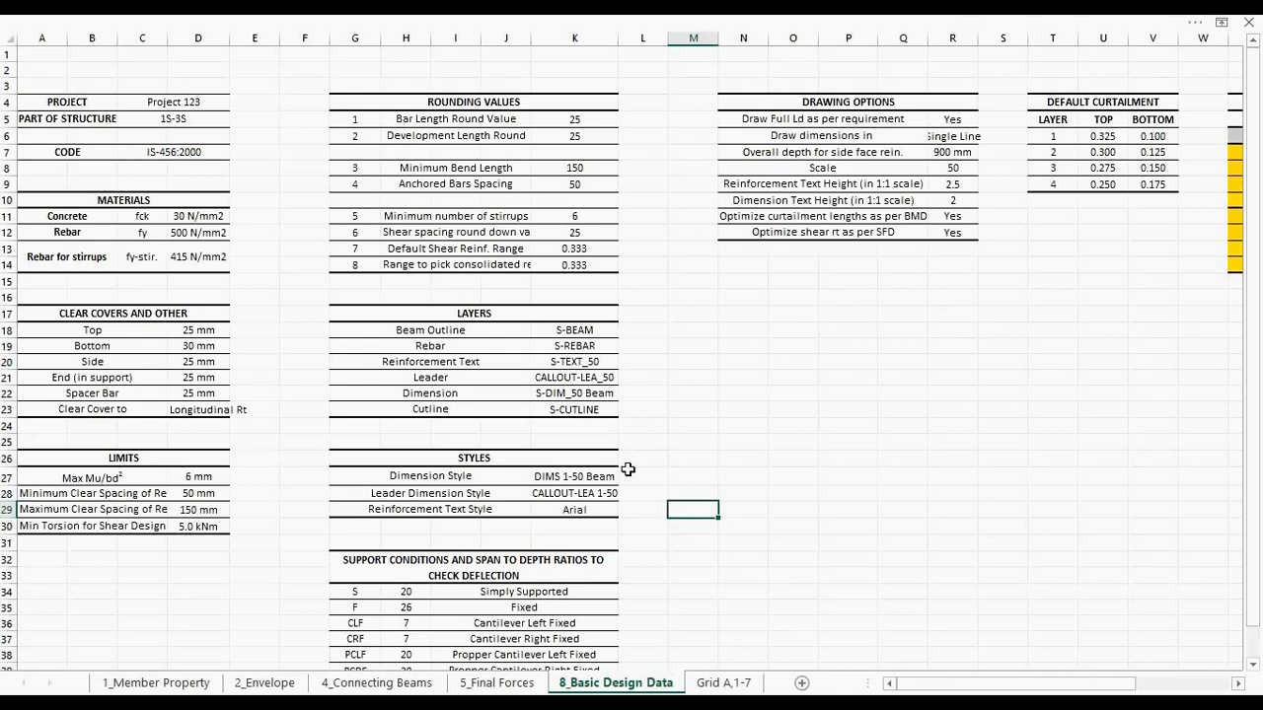
drag(613, 475, 613, 513)
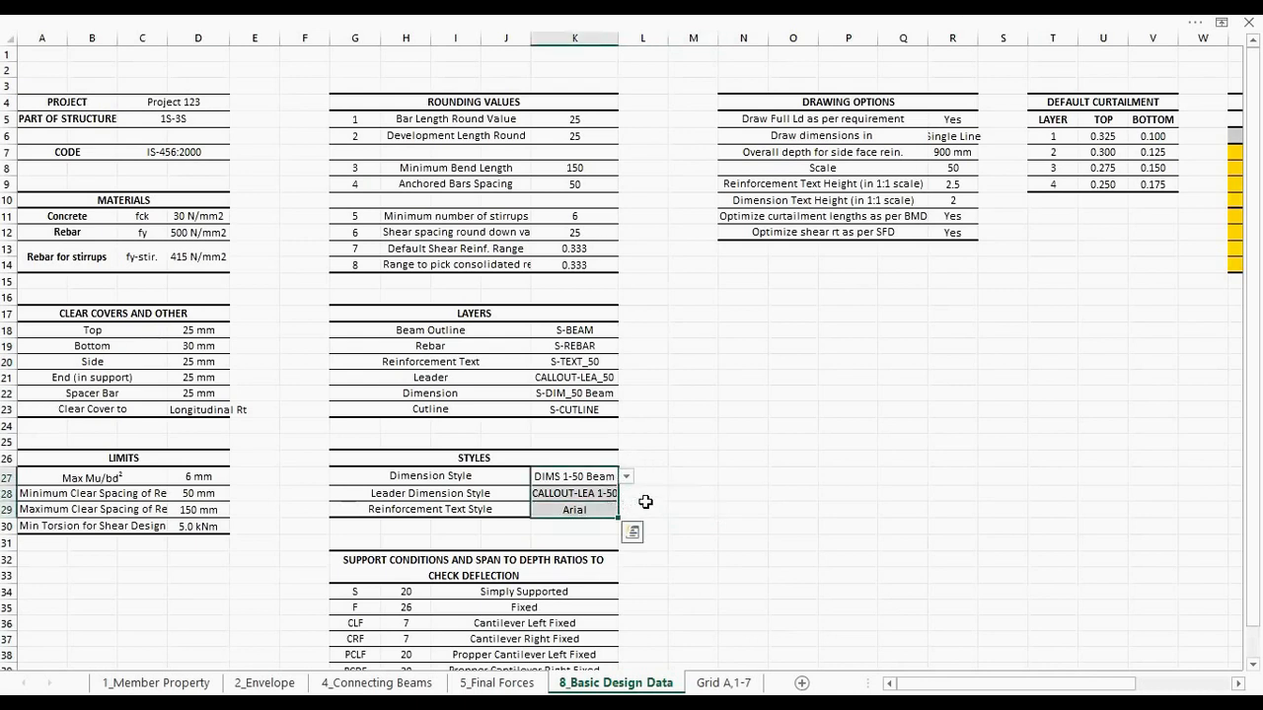
click(653, 501)
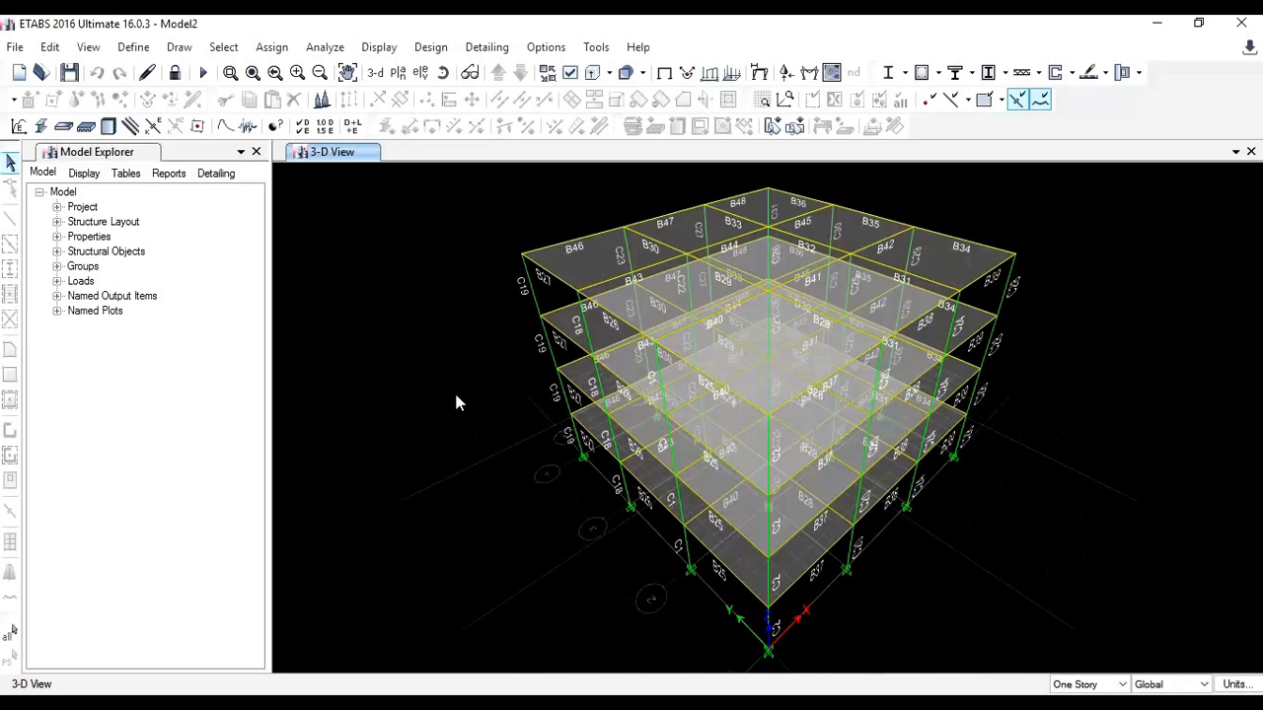
- Switch from ETABS to the beam design workbook and attach the open ETABS model, acknowledging the messages
mouse_move(414, 703)
click(453, 604)
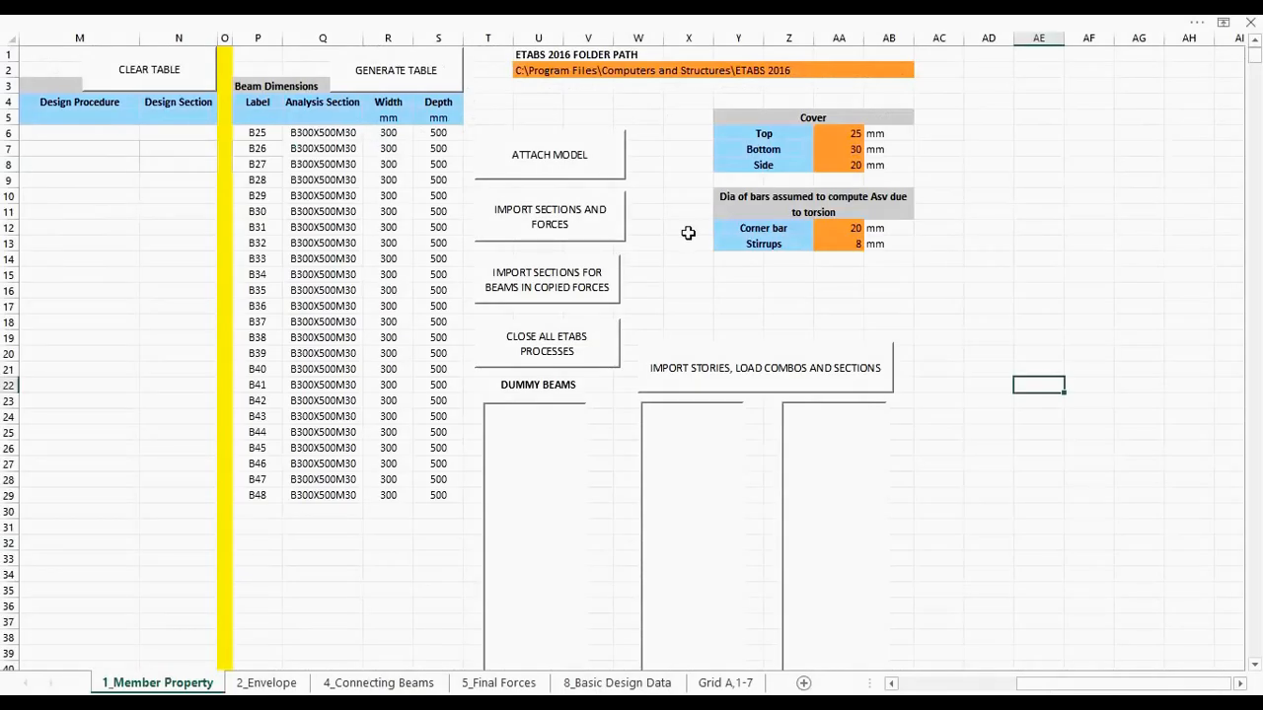
click(571, 154)
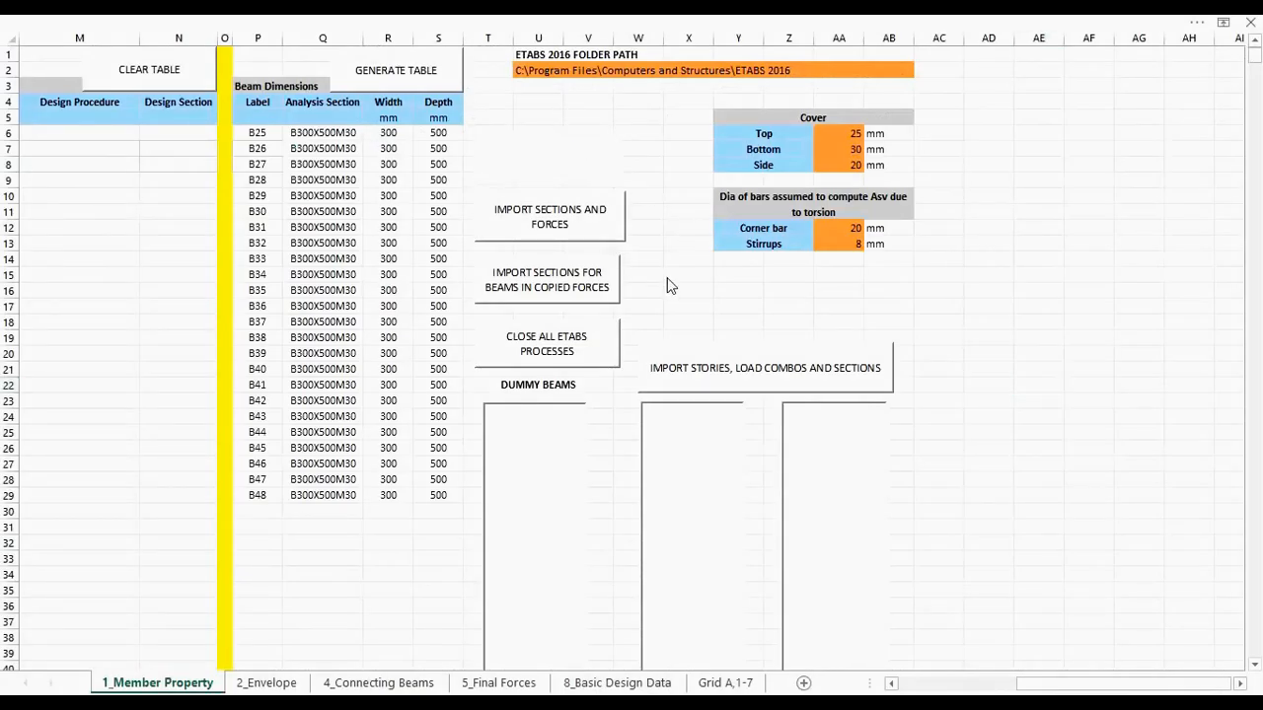
click(622, 435)
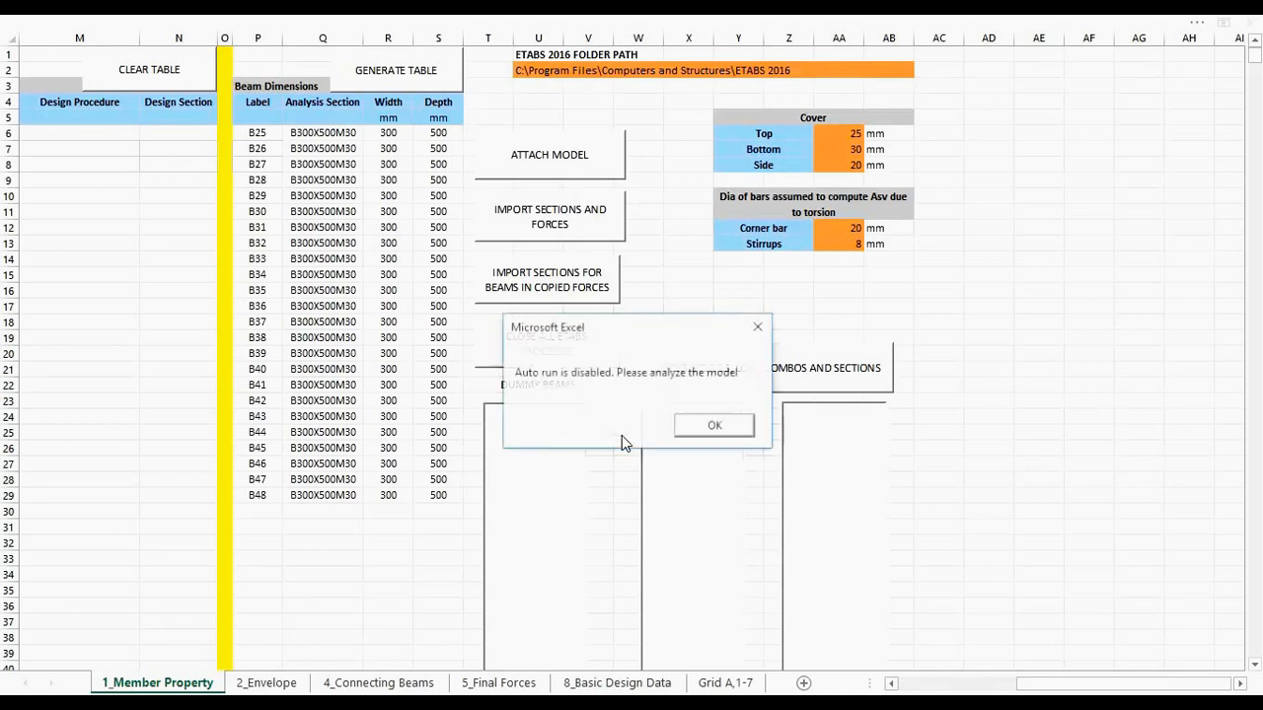
click(710, 426)
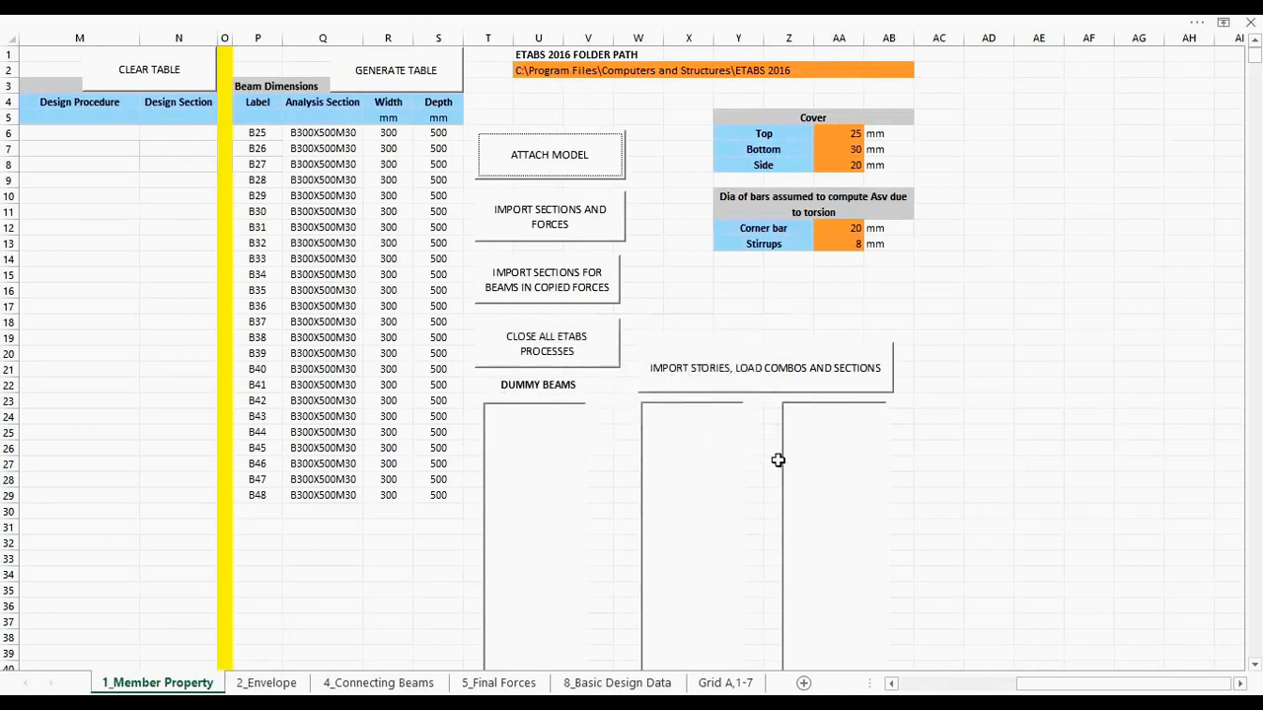
- Import the stories, load combos and sections from the model, and select Story1, Story2 and Story3
click(762, 375)
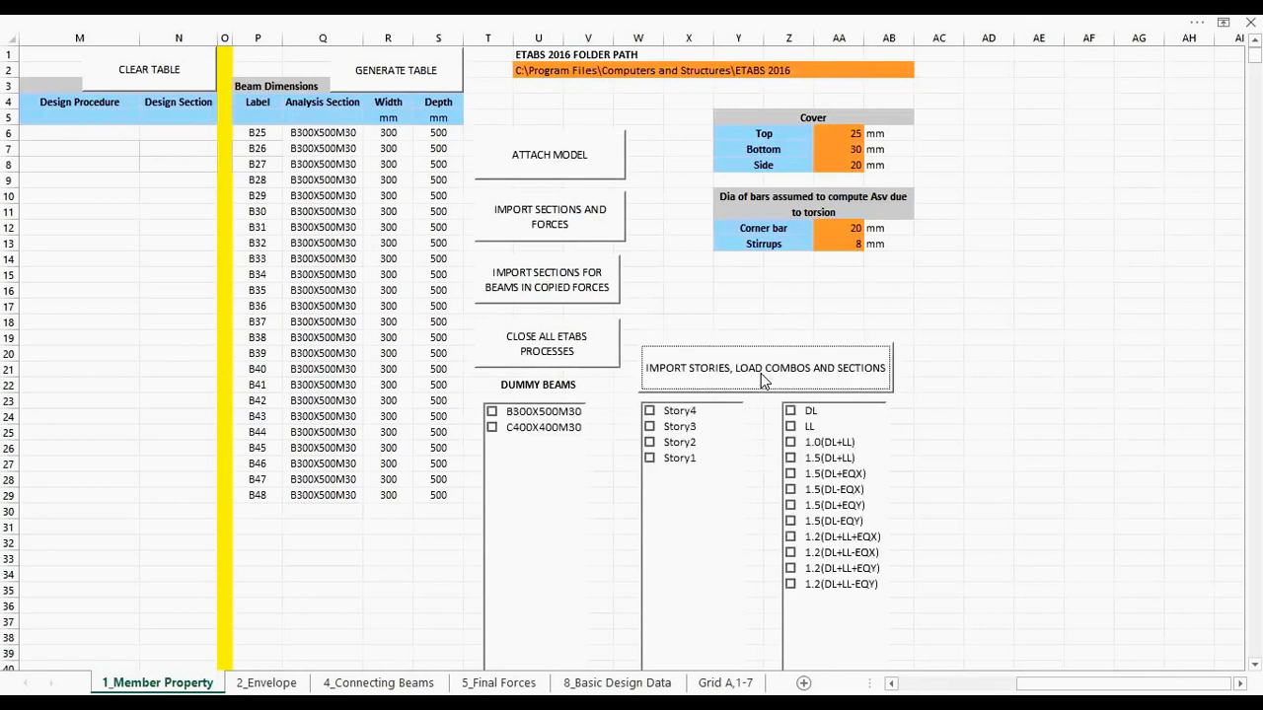
scroll(703, 460, down, 1)
click(696, 443)
click(685, 426)
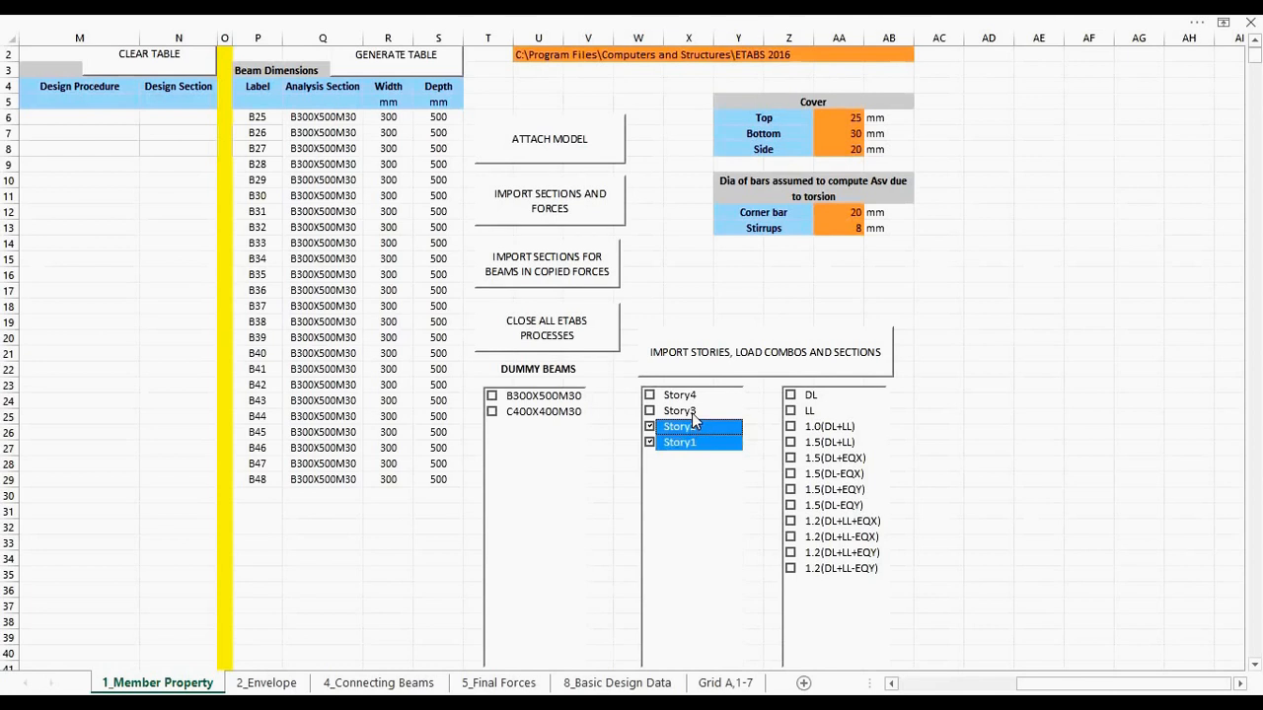
click(683, 410)
- Select all load combos from 1.5(DL+LL) to 1.2(DL+LL-EQY) and import the sections and forces for the selected stories
click(834, 442)
click(833, 459)
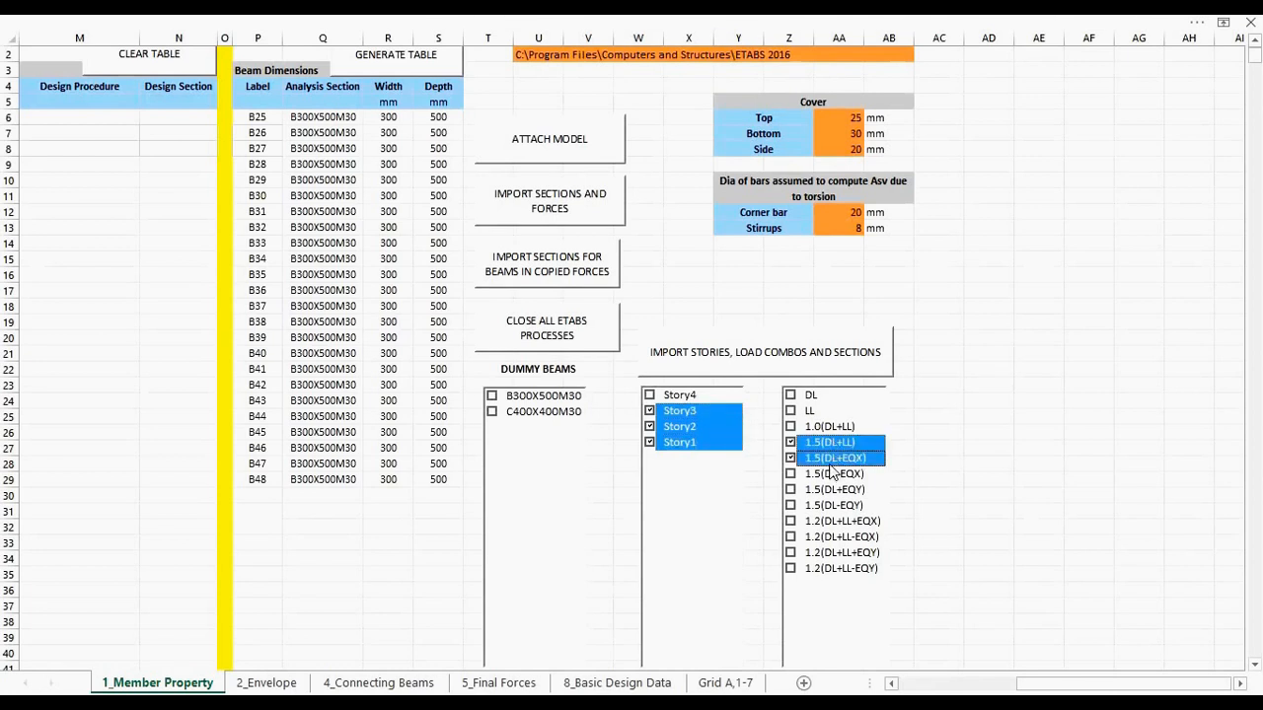
click(834, 475)
click(834, 490)
click(834, 506)
click(835, 522)
click(835, 538)
click(835, 553)
click(834, 569)
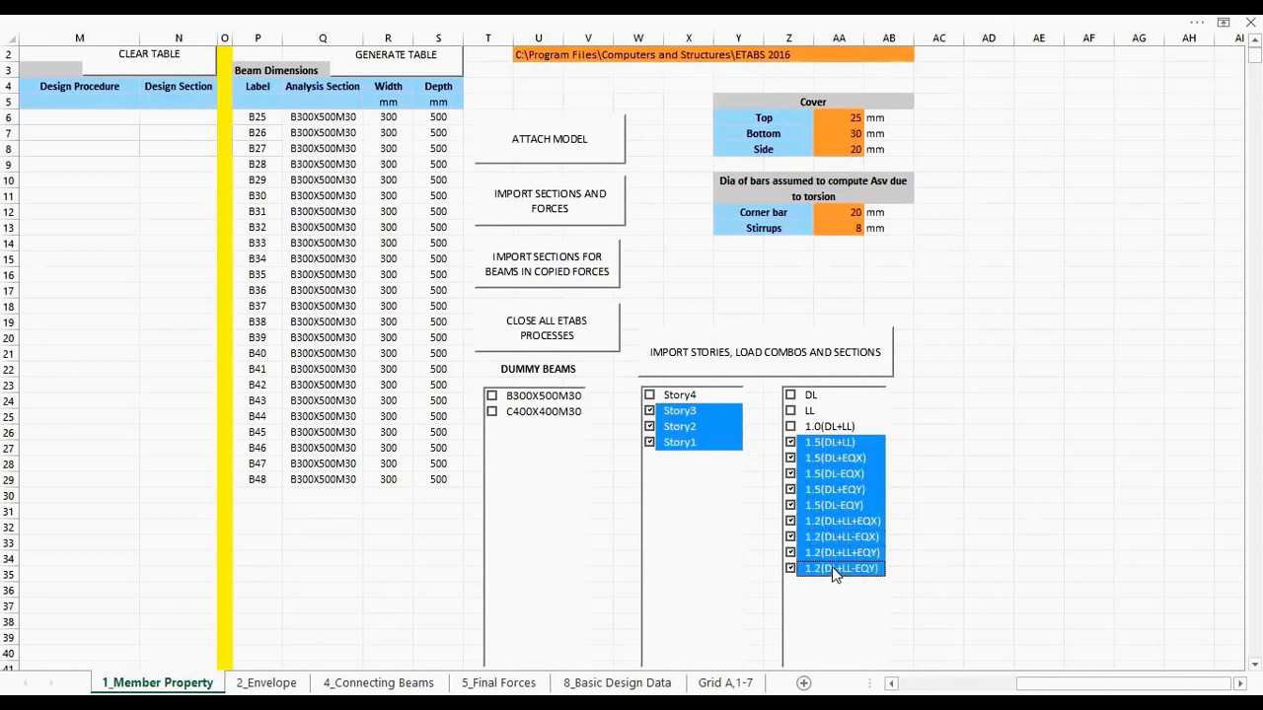
click(599, 196)
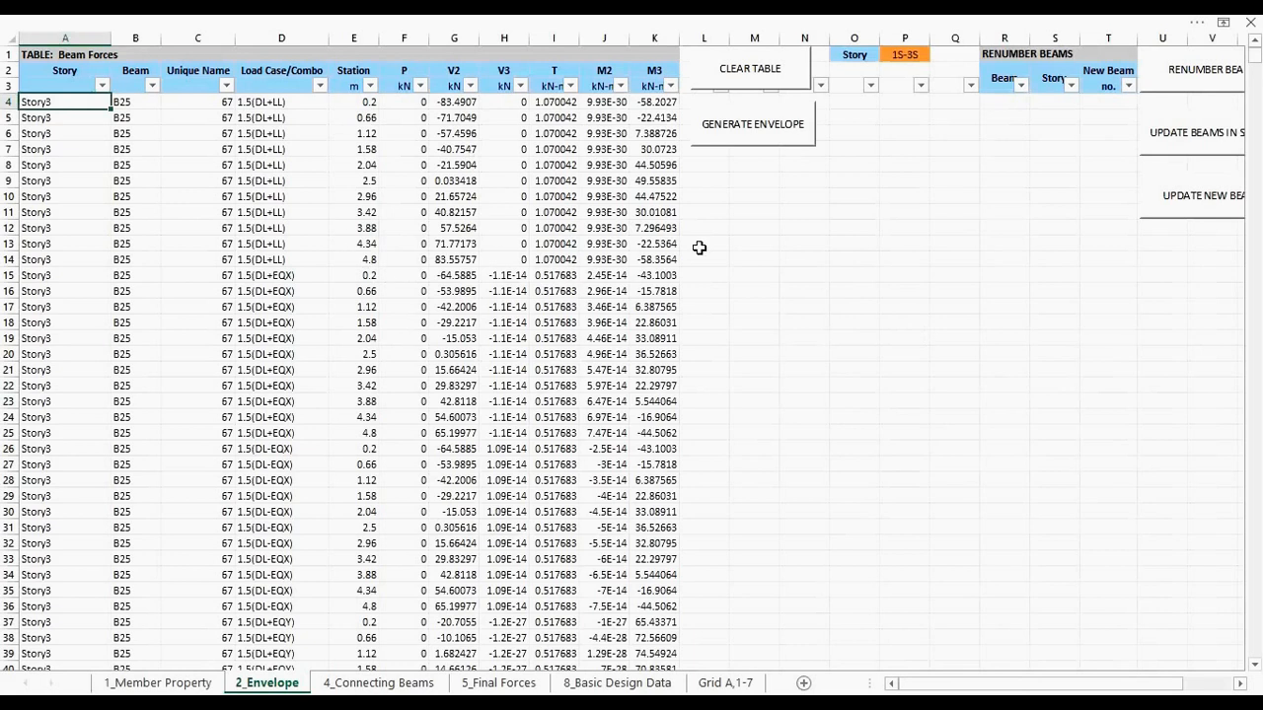
- Generate the beam force envelope, and connect beams B25 to B48 in the 4_Connecting Beams sheet
click(780, 128)
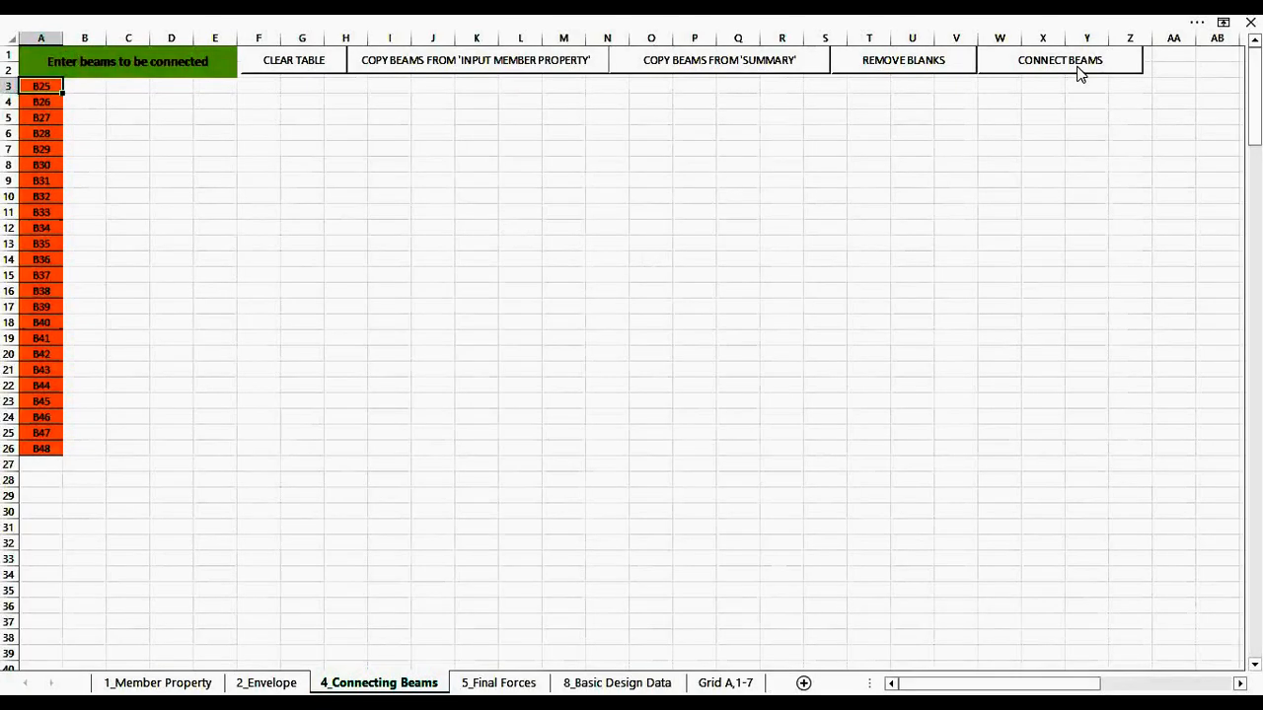
click(1080, 69)
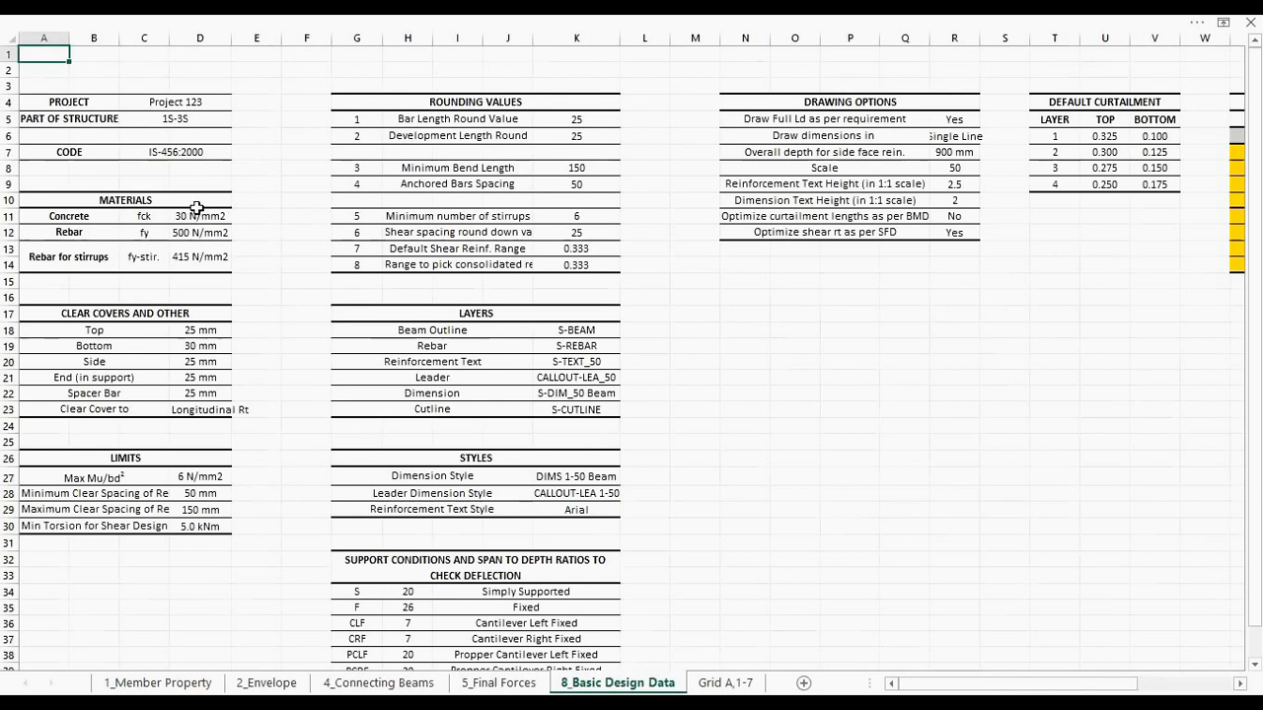
- Examine the material grades, clear covers and design limits in the 8_Basic Design Data sheet
drag(193, 216, 208, 261)
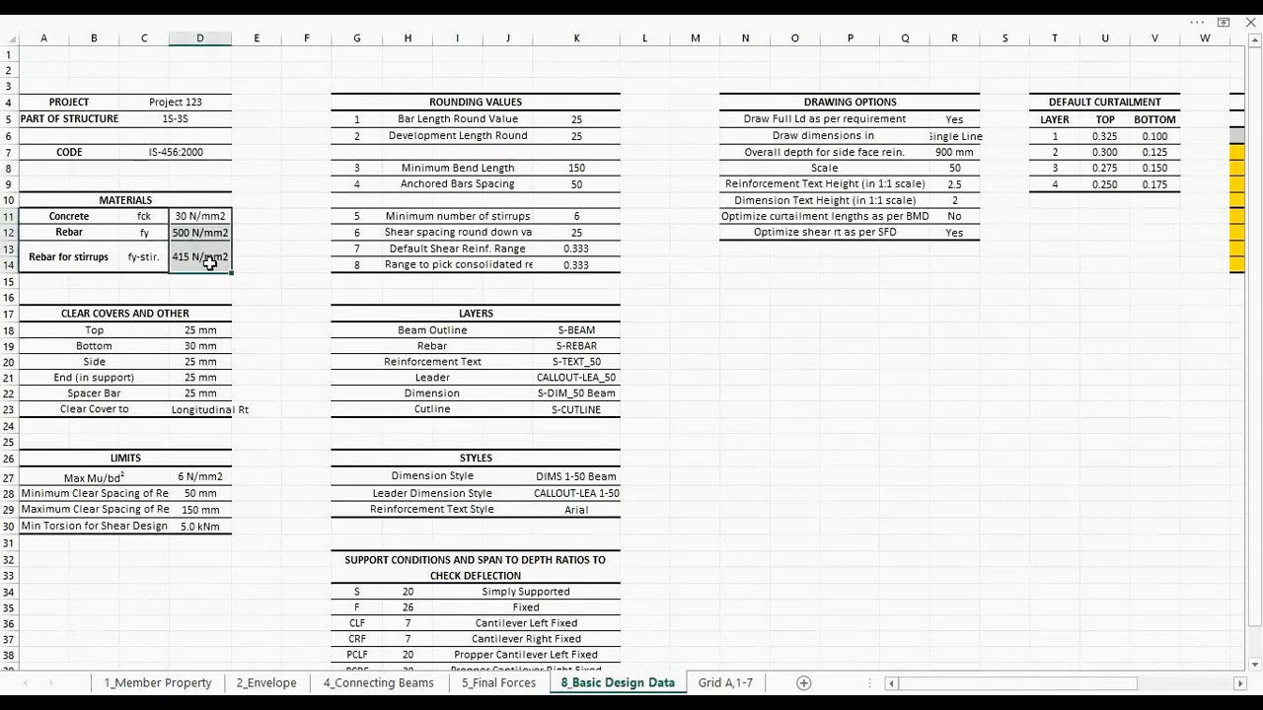
drag(204, 330, 210, 413)
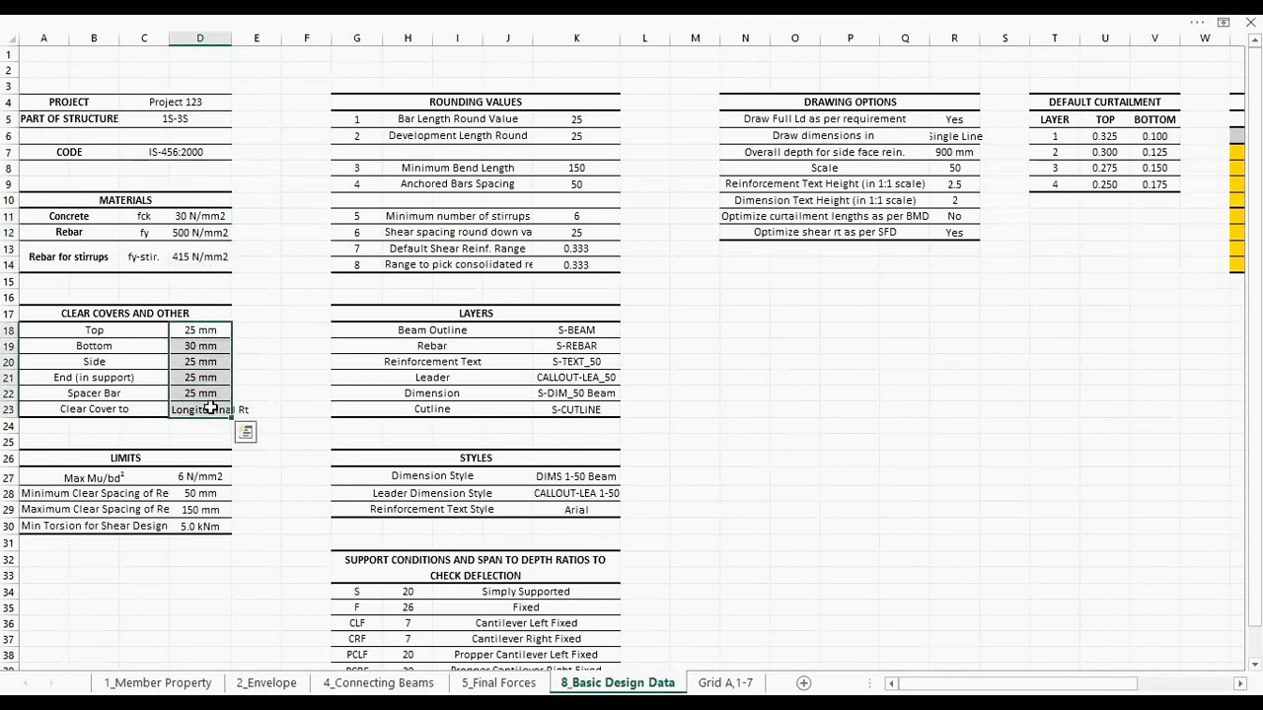
drag(221, 477, 210, 526)
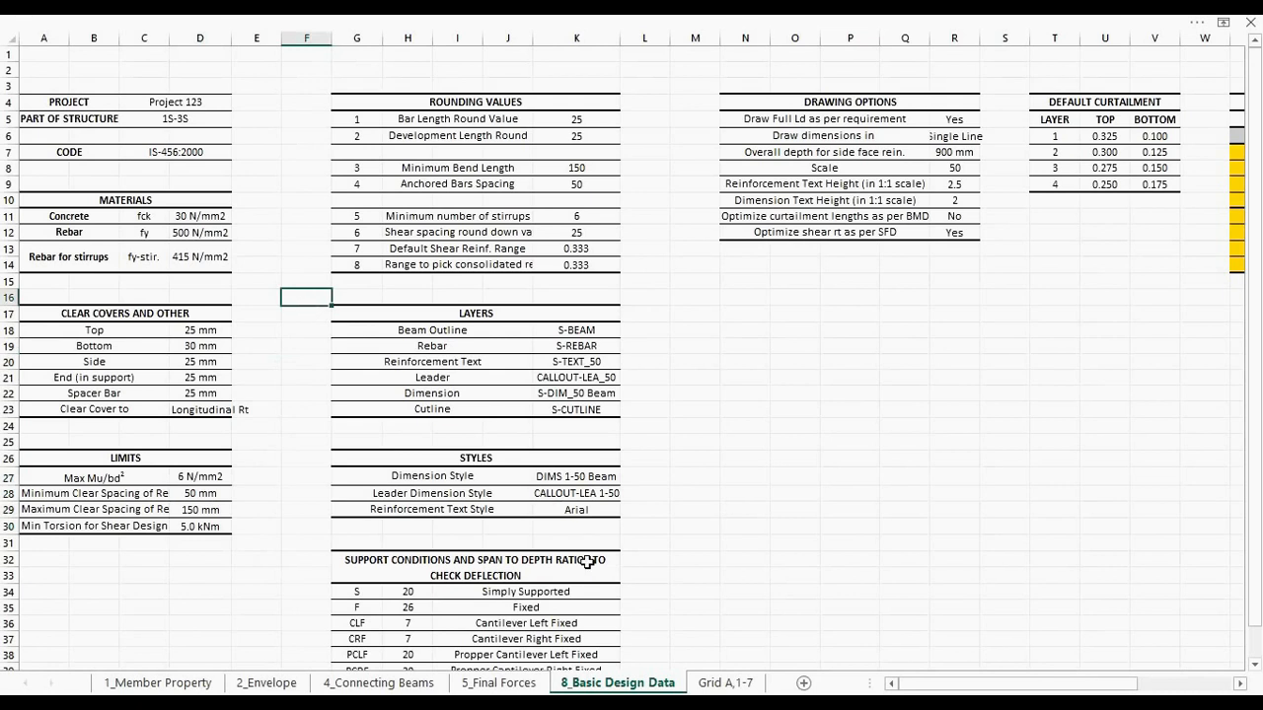
- In the Grid A,1-7 sheet, compare the ETABS IDs with the Story3 plan and clear the dimensions of the GridA and GridB beams
click(736, 687)
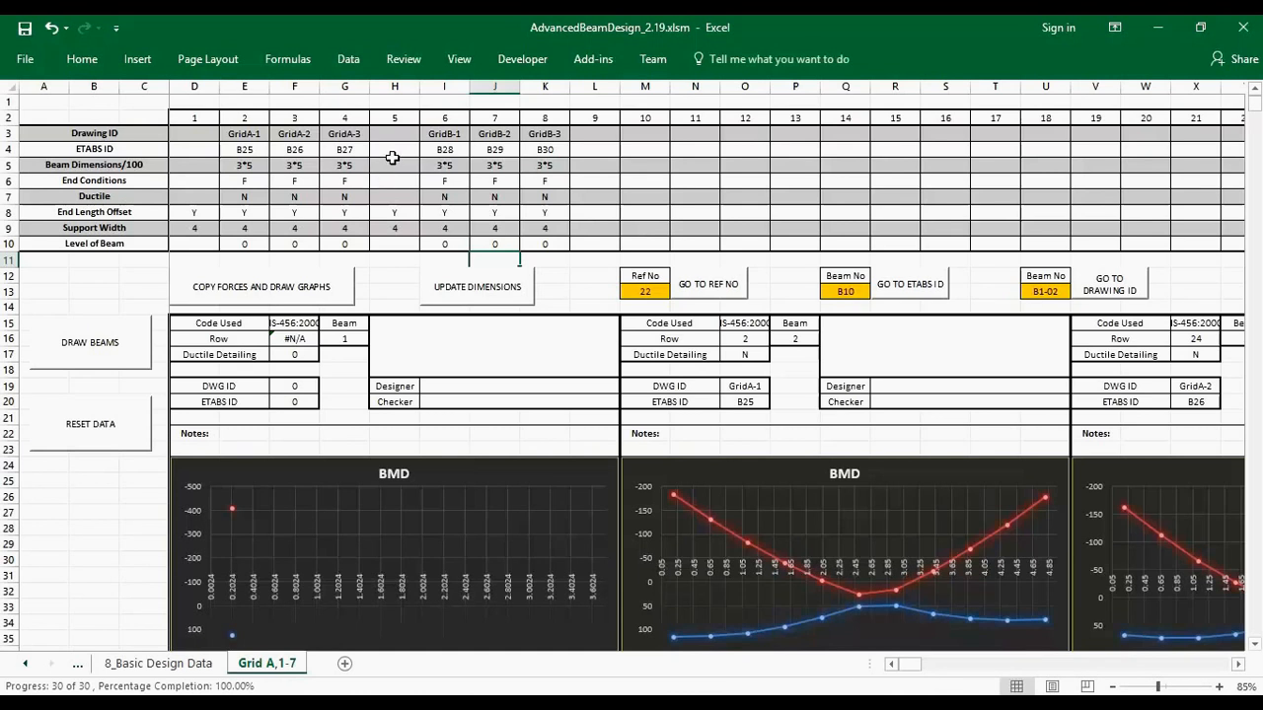
double_click(410, 27)
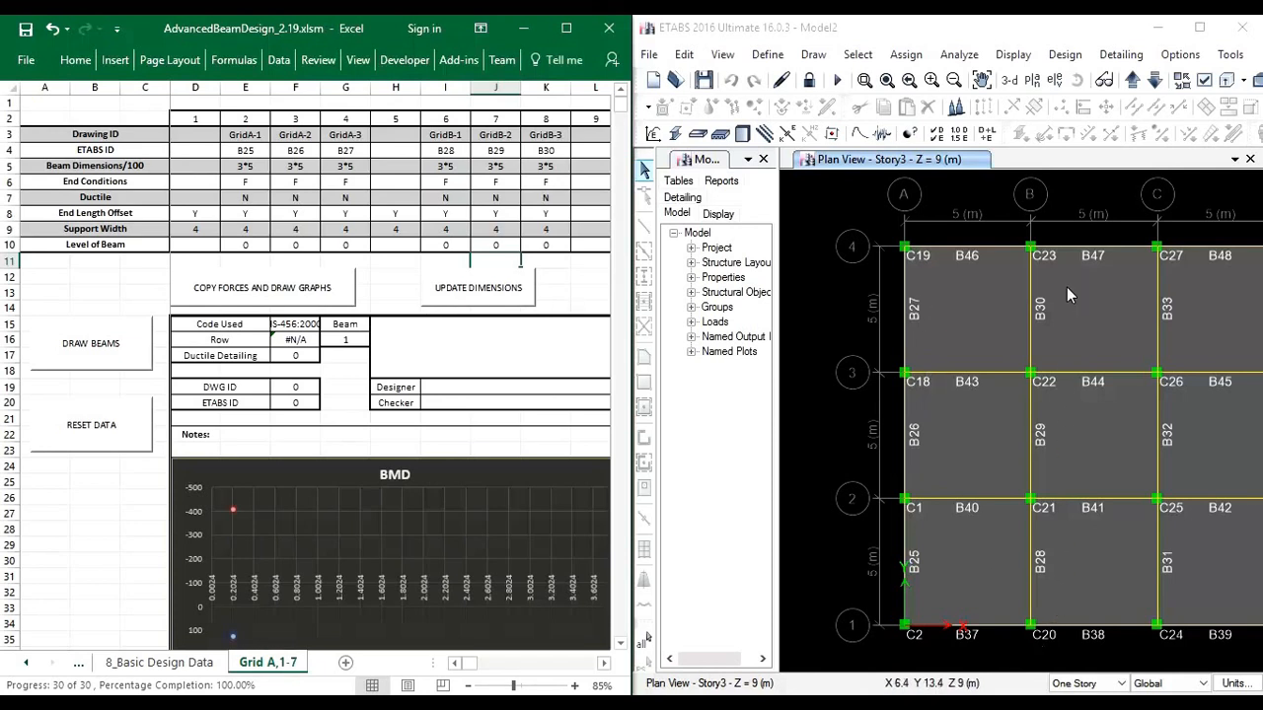
drag(261, 150, 550, 161)
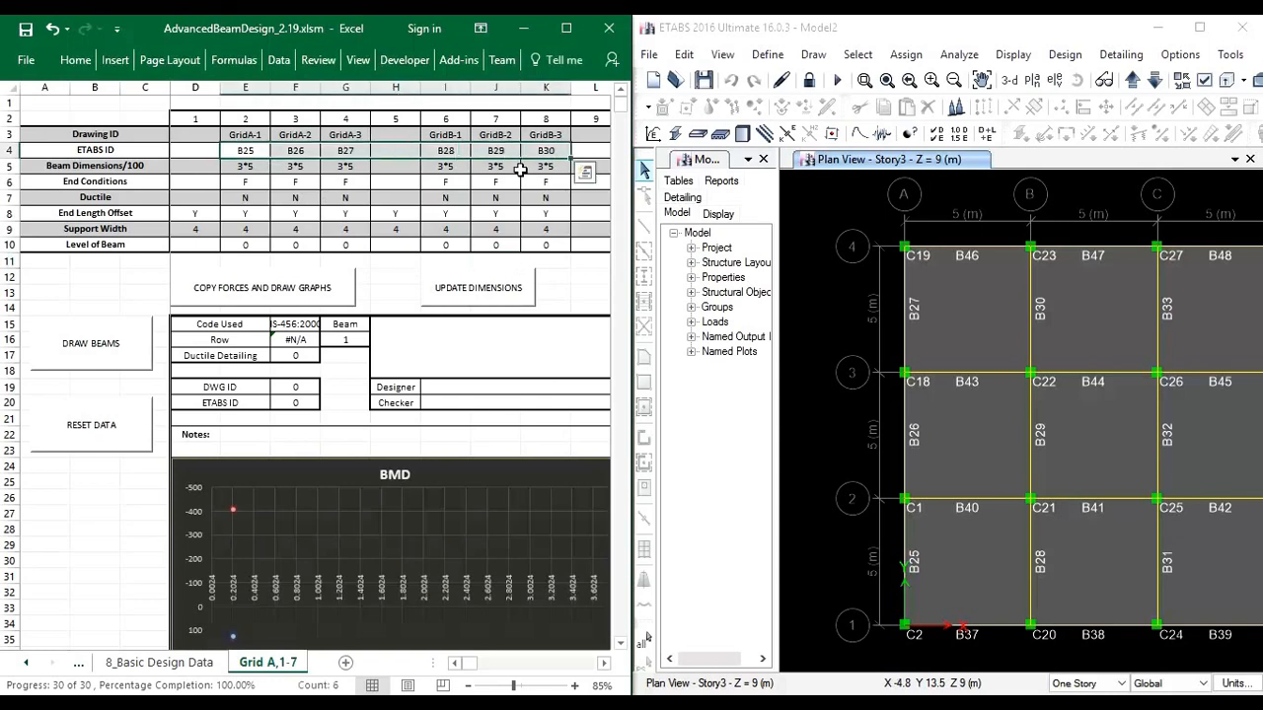
drag(241, 166, 545, 168)
key(Delete)
click(381, 195)
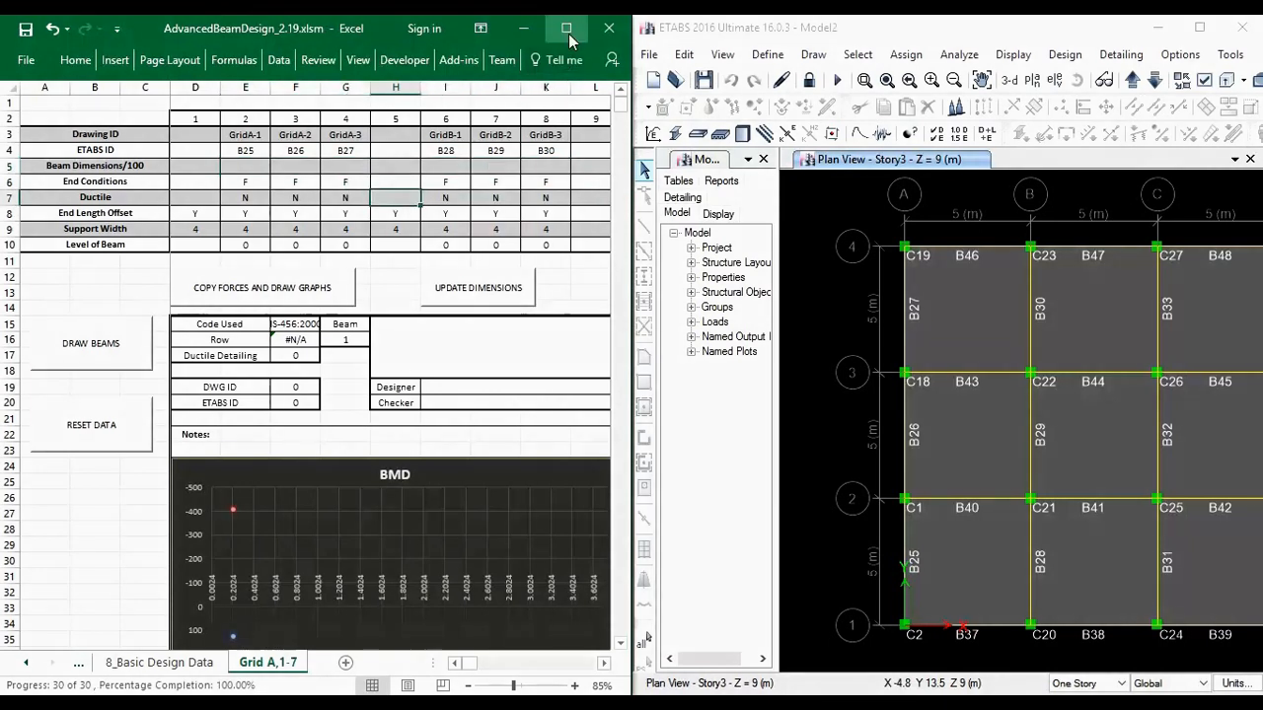
click(565, 28)
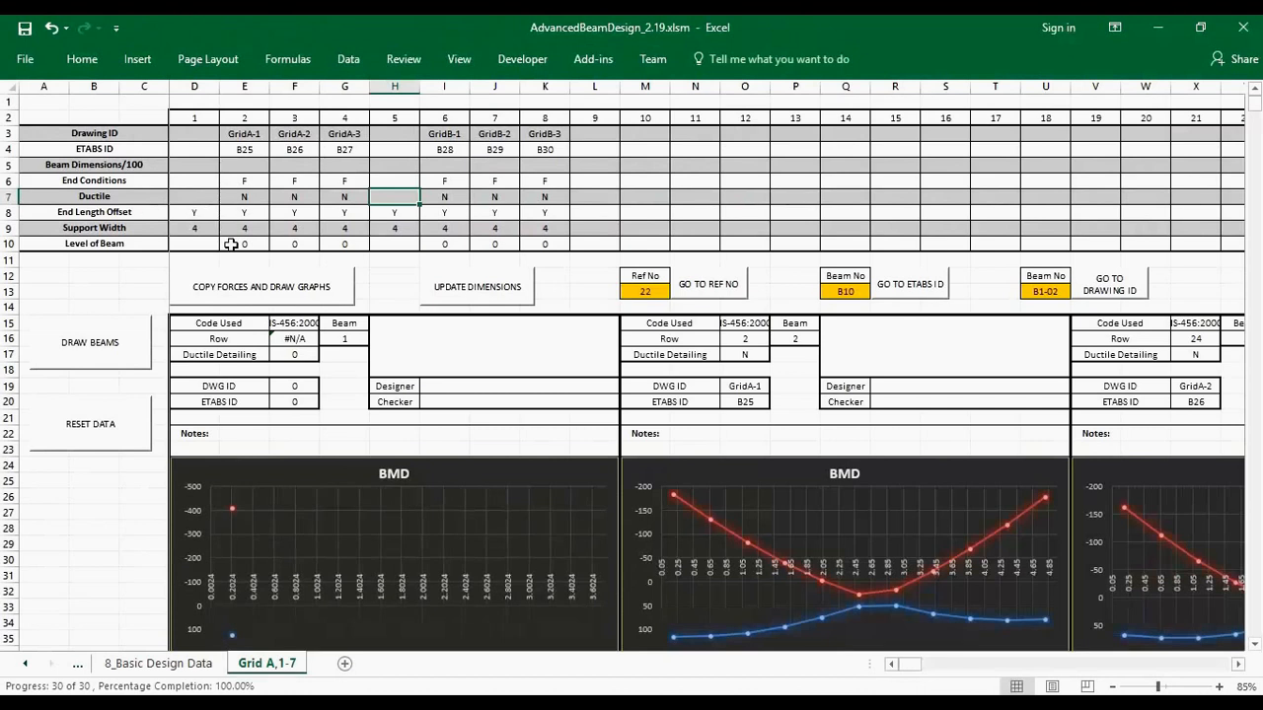
- Look through the available end conditions for beam GridA-1 without changing its setting
click(239, 181)
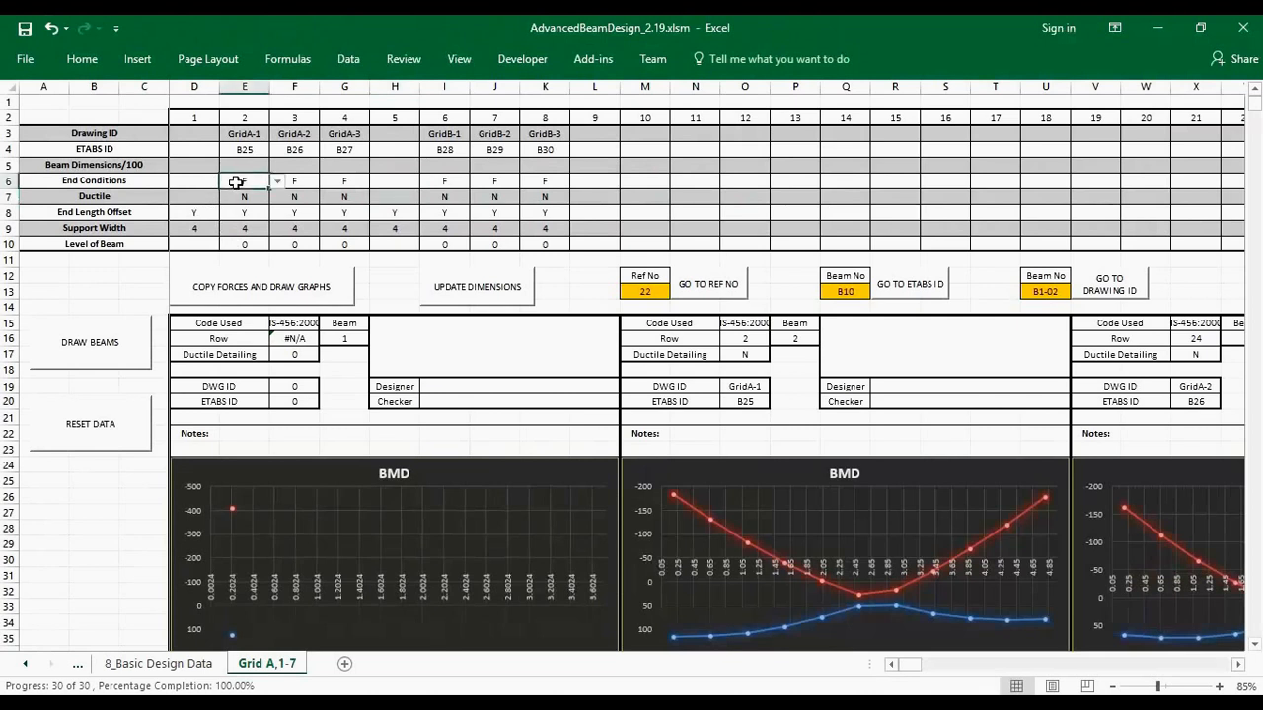
click(277, 181)
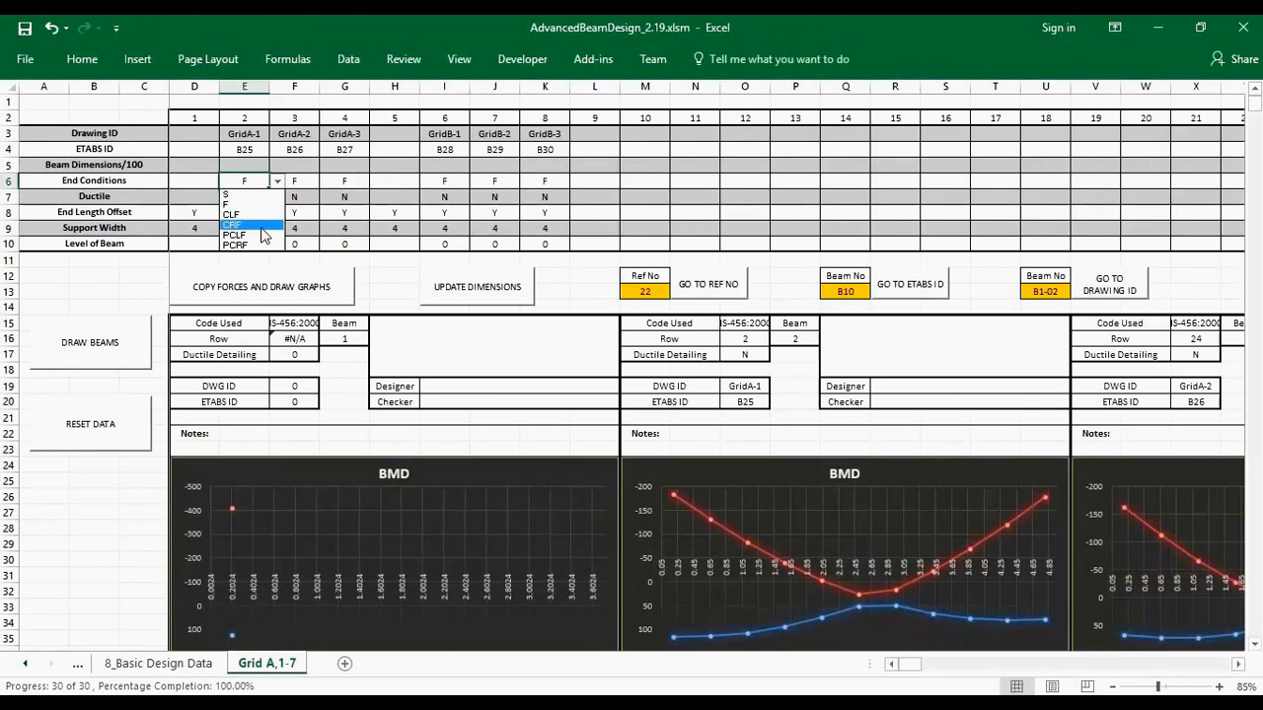
click(280, 184)
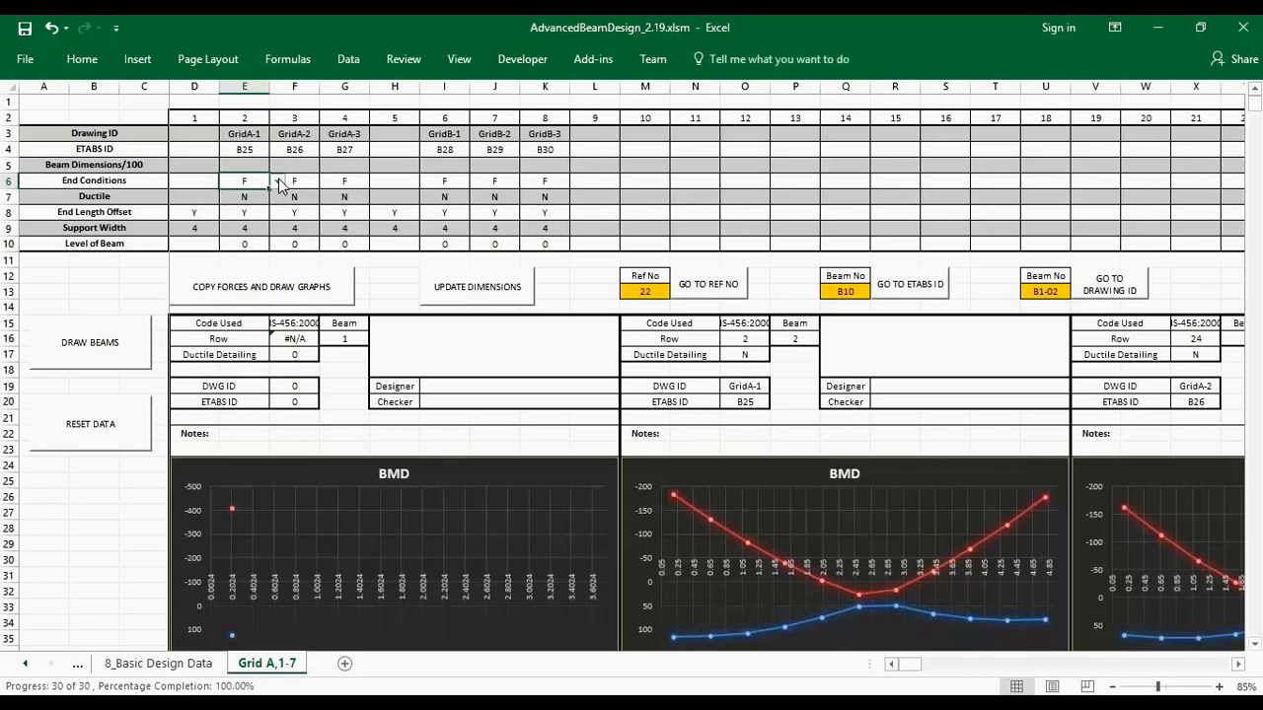
click(392, 180)
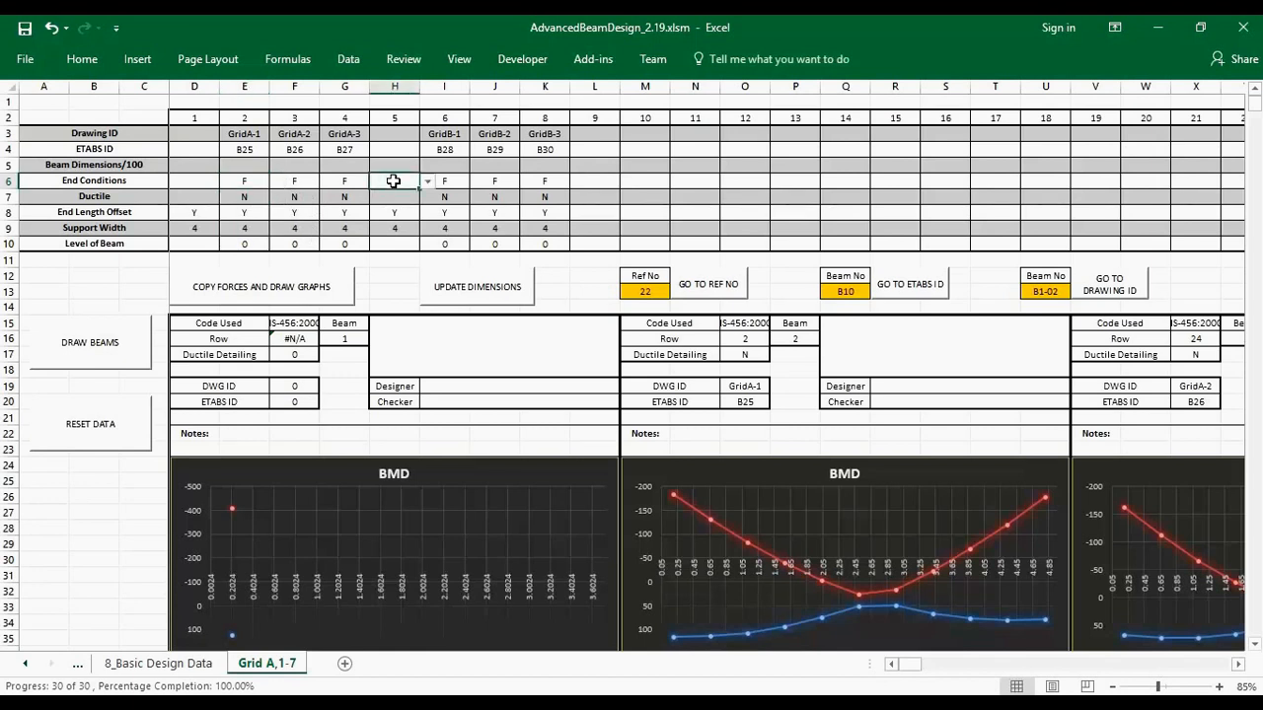
- Update the dimensions of the listed beams from their ETABS IDs, and set the level of beam GridB-2 to 200
click(463, 289)
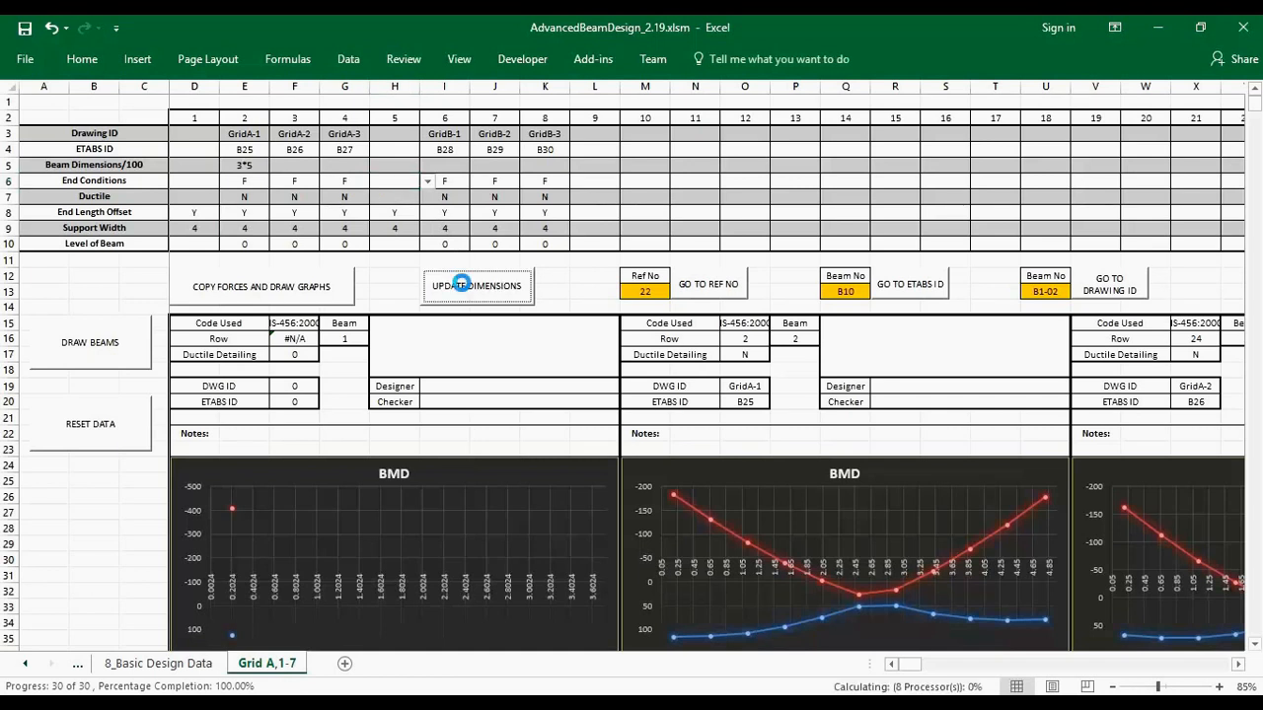
click(392, 183)
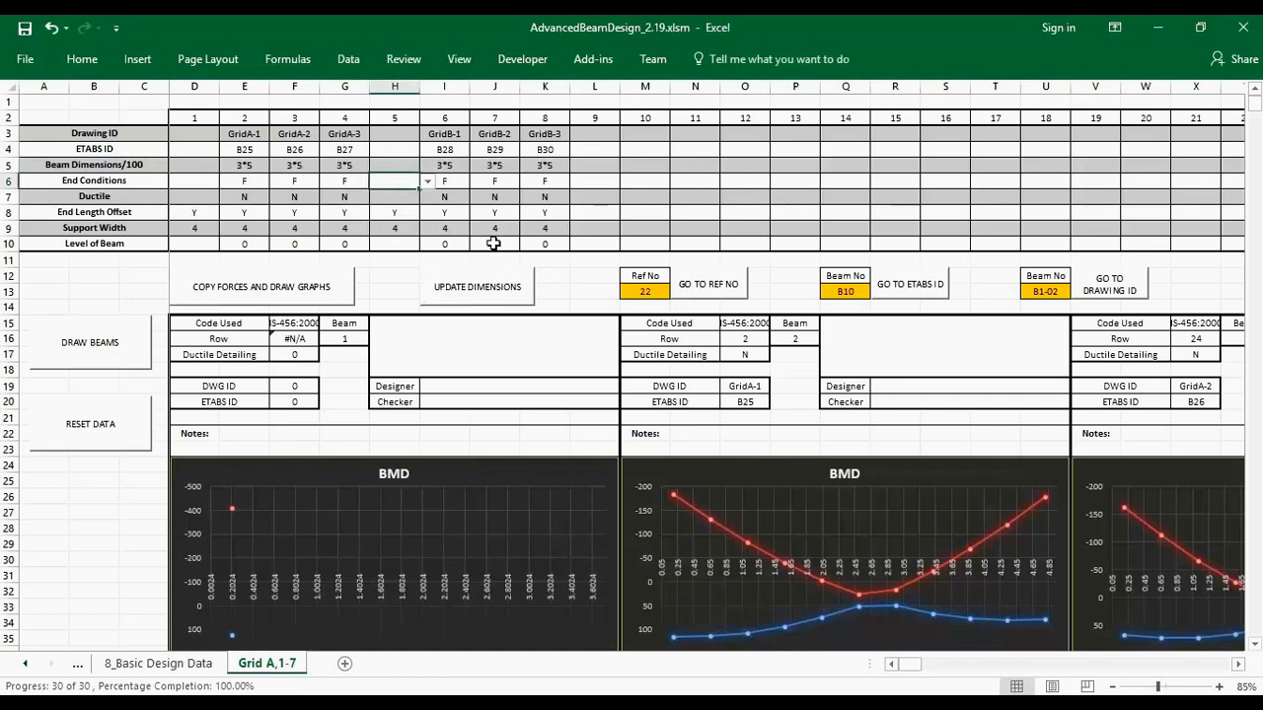
click(492, 246)
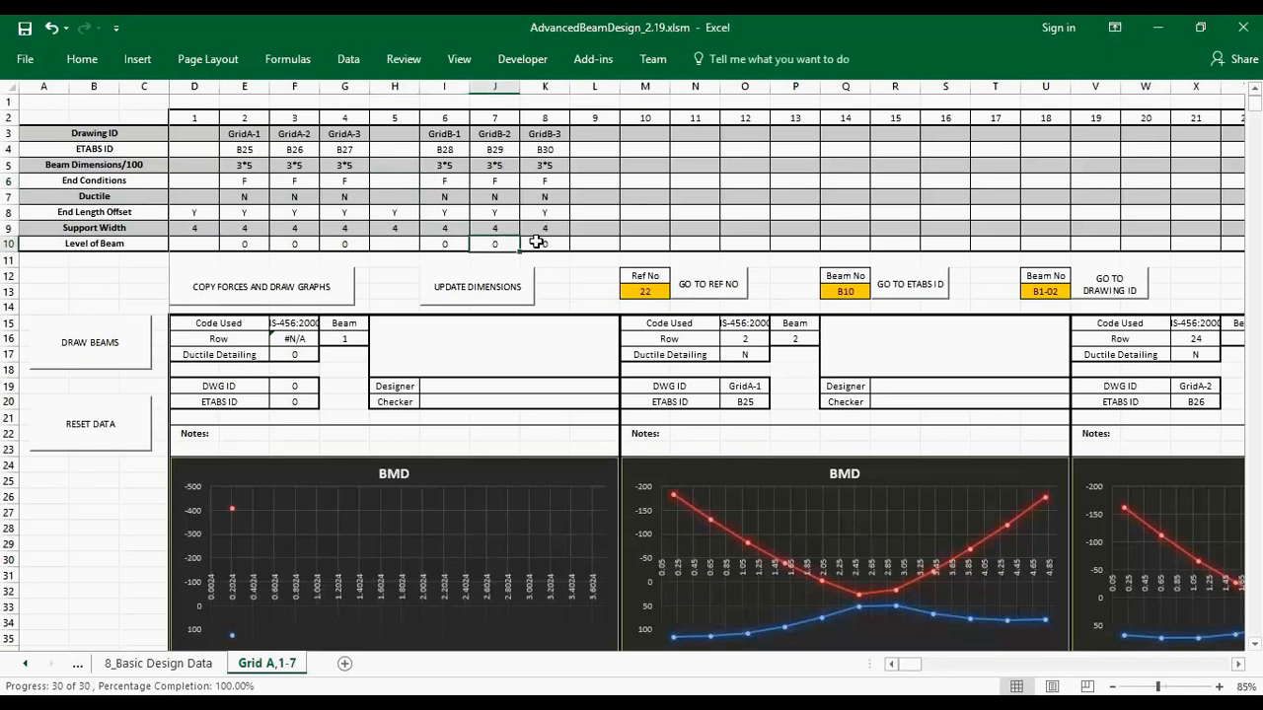
text(200)
key(Return)
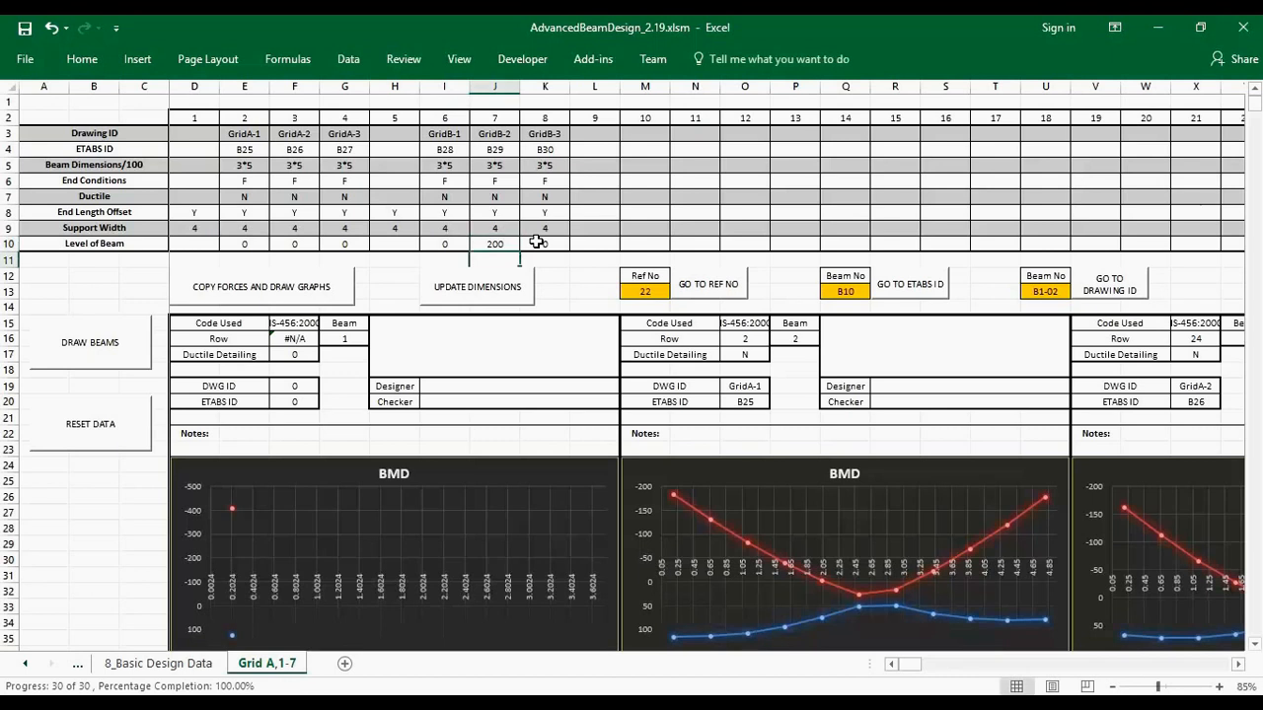
click(403, 241)
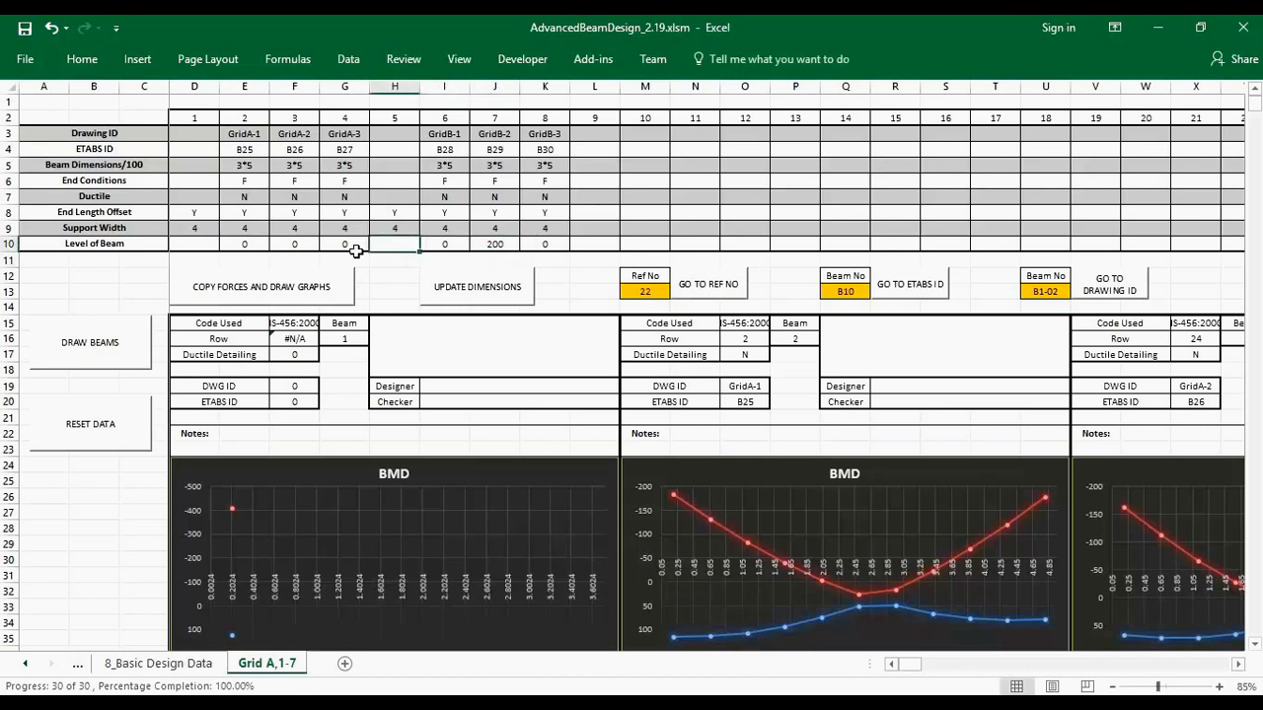
- Copy the forces and draw the graphs for all listed beams, and review the steel charts and design checks from GridA-1 onward
click(257, 289)
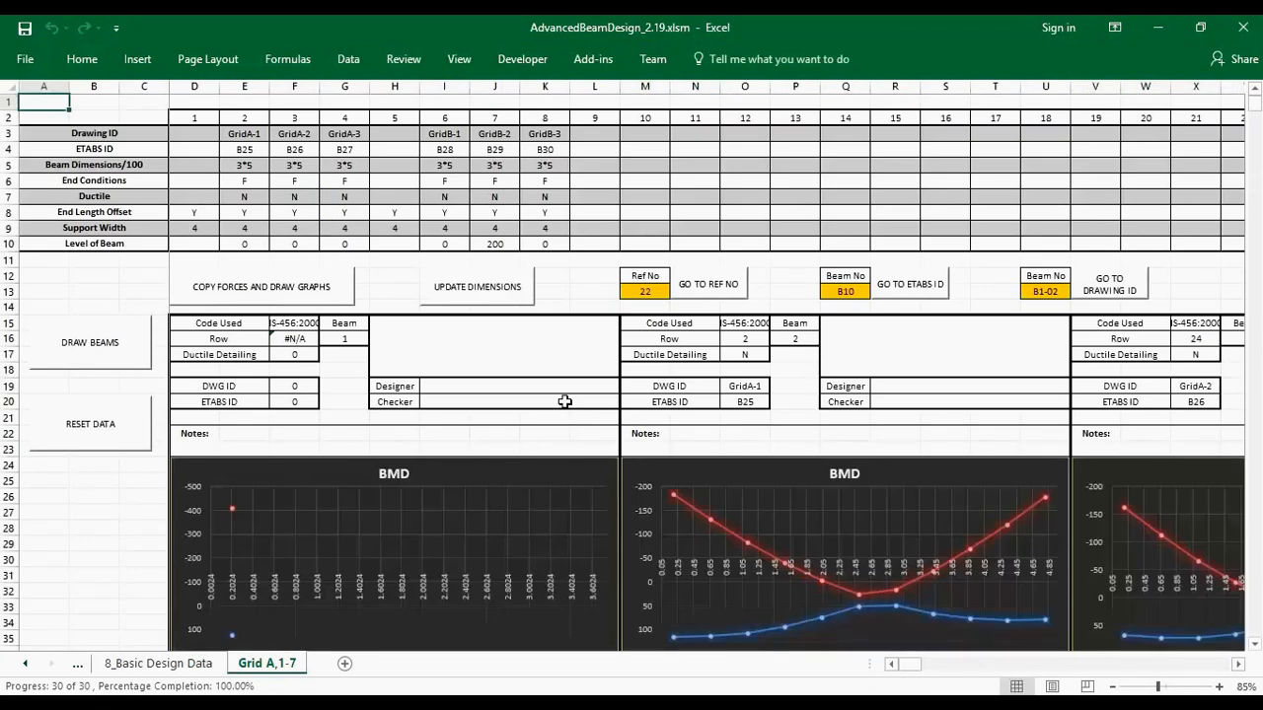
scroll(592, 389, down, 10)
scroll(641, 404, down, 15)
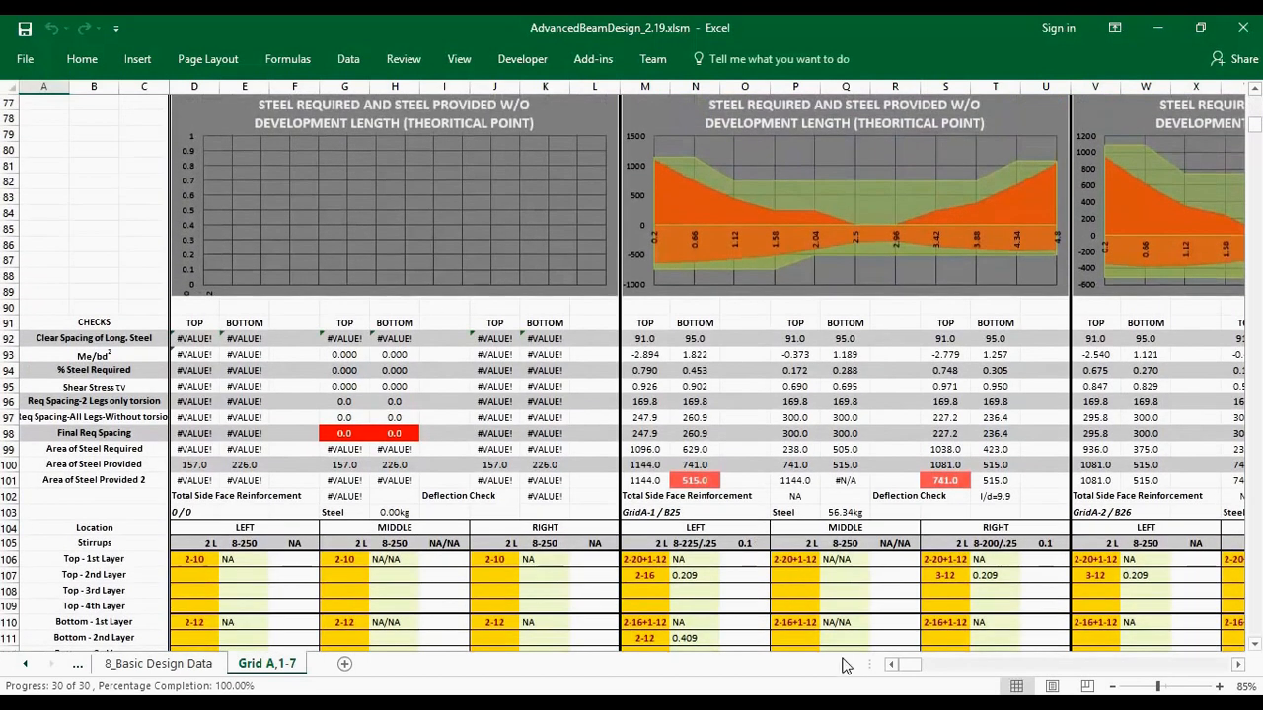
drag(908, 667, 920, 669)
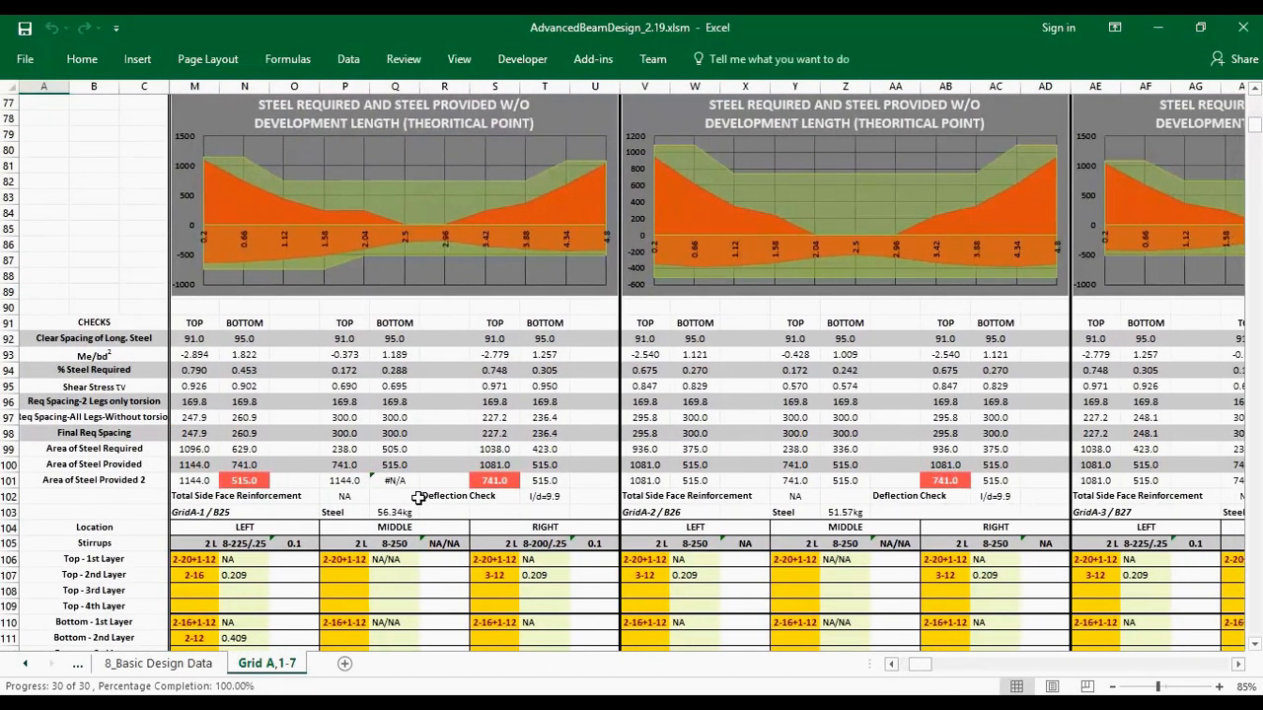
- Review the design checks and the top and bottom reinforcement layers for the GridA and GridB beams
scroll(419, 499, down, 2)
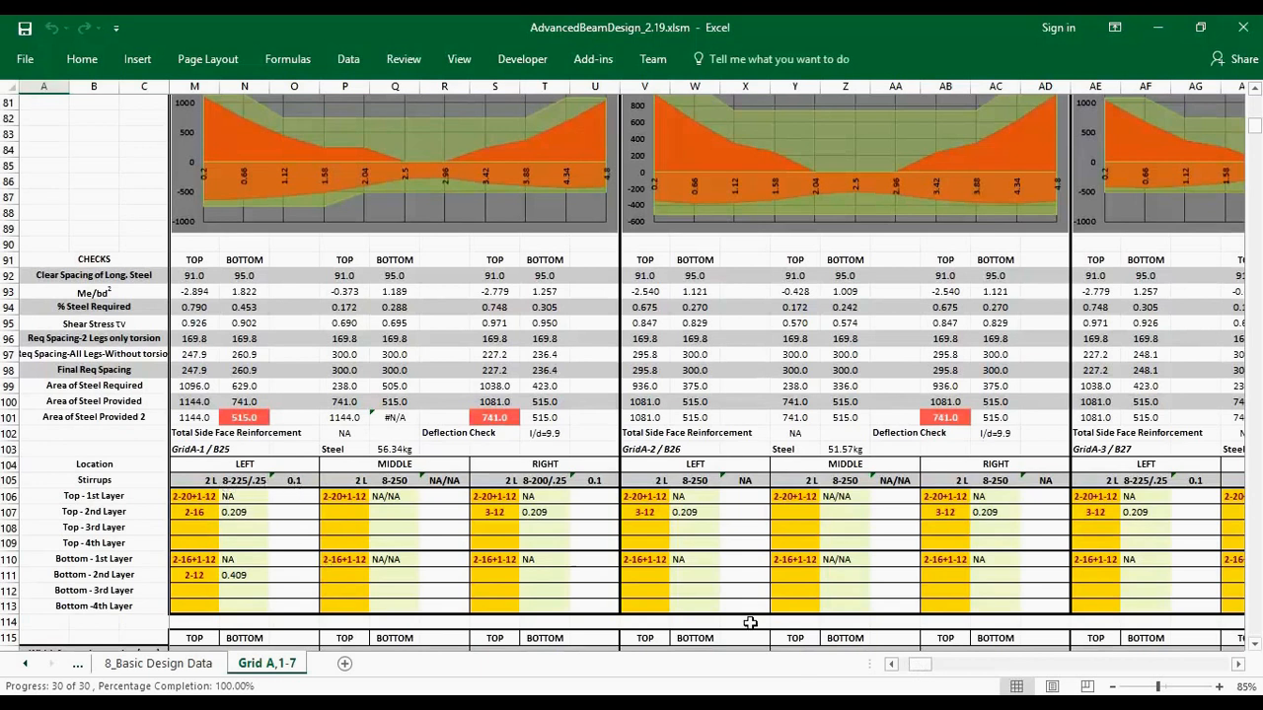
drag(917, 667, 974, 671)
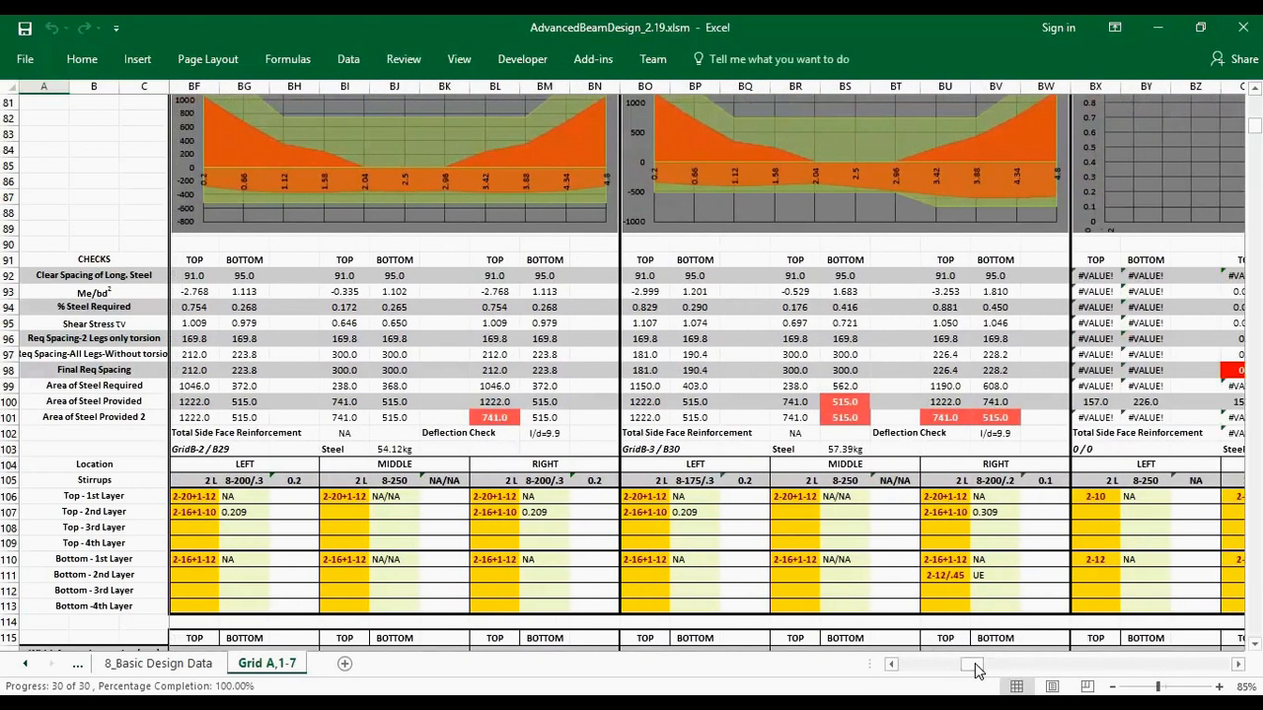
drag(974, 670, 848, 669)
- Draw the listed GridA and GridB beams in AutoCAD, picking an insertion point in an empty area of For Automation.dwg
scroll(279, 401, up, 20)
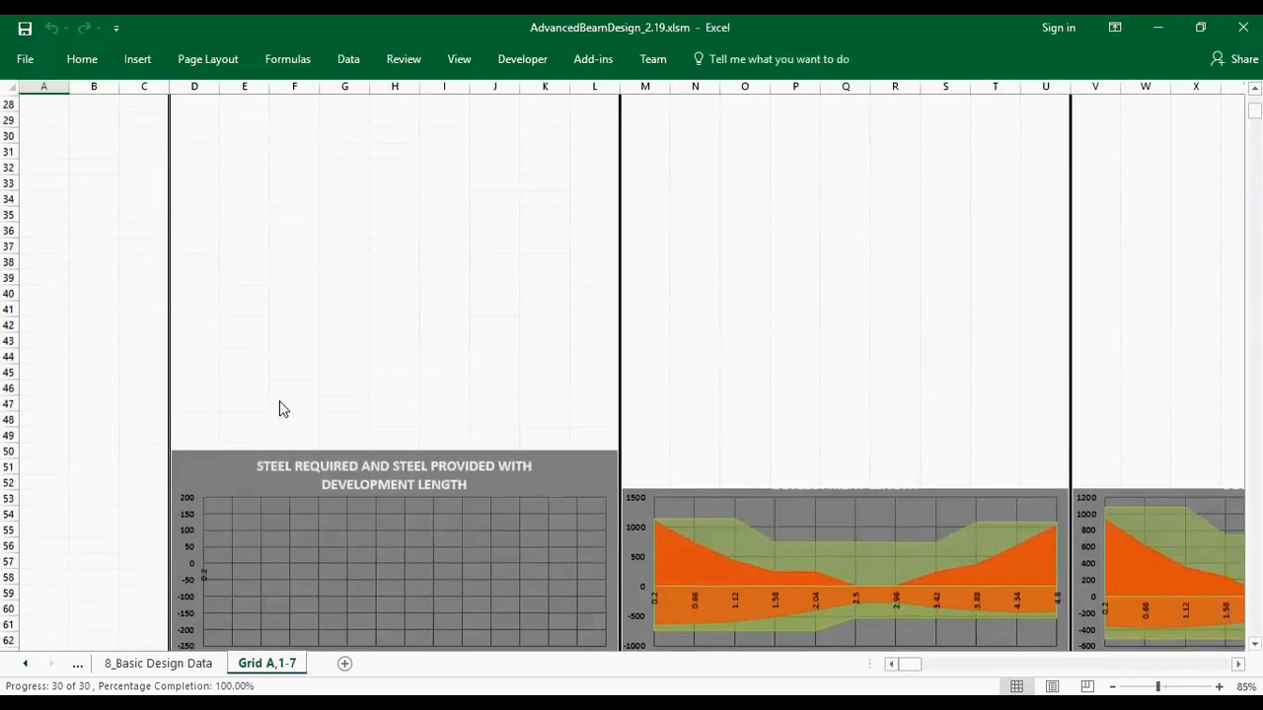
scroll(279, 400, up, 1)
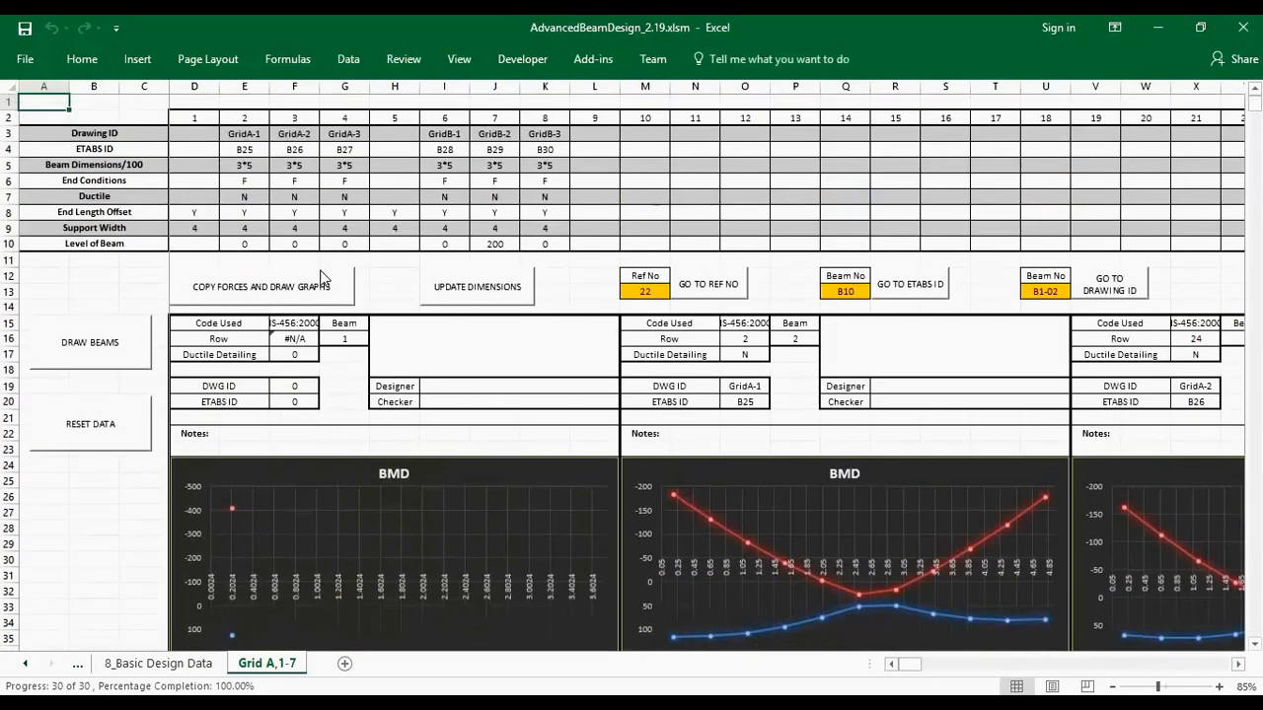
click(114, 277)
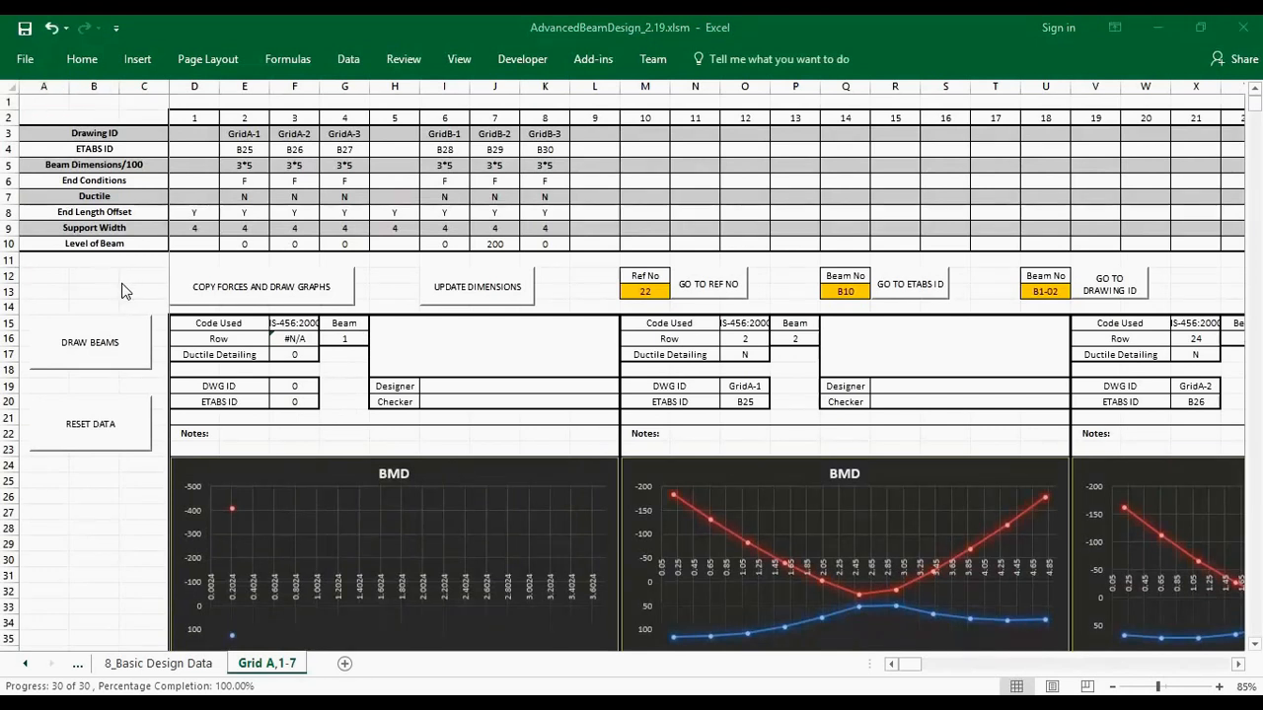
click(93, 286)
click(96, 342)
click(619, 428)
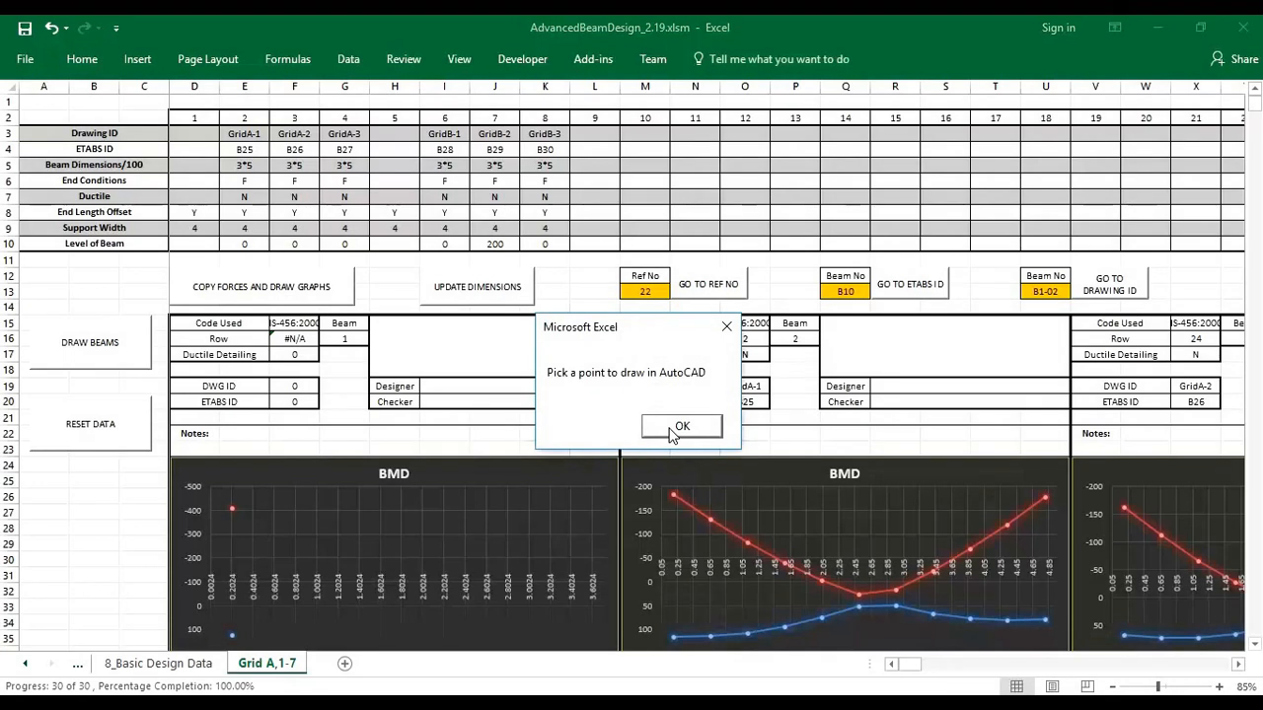
click(672, 432)
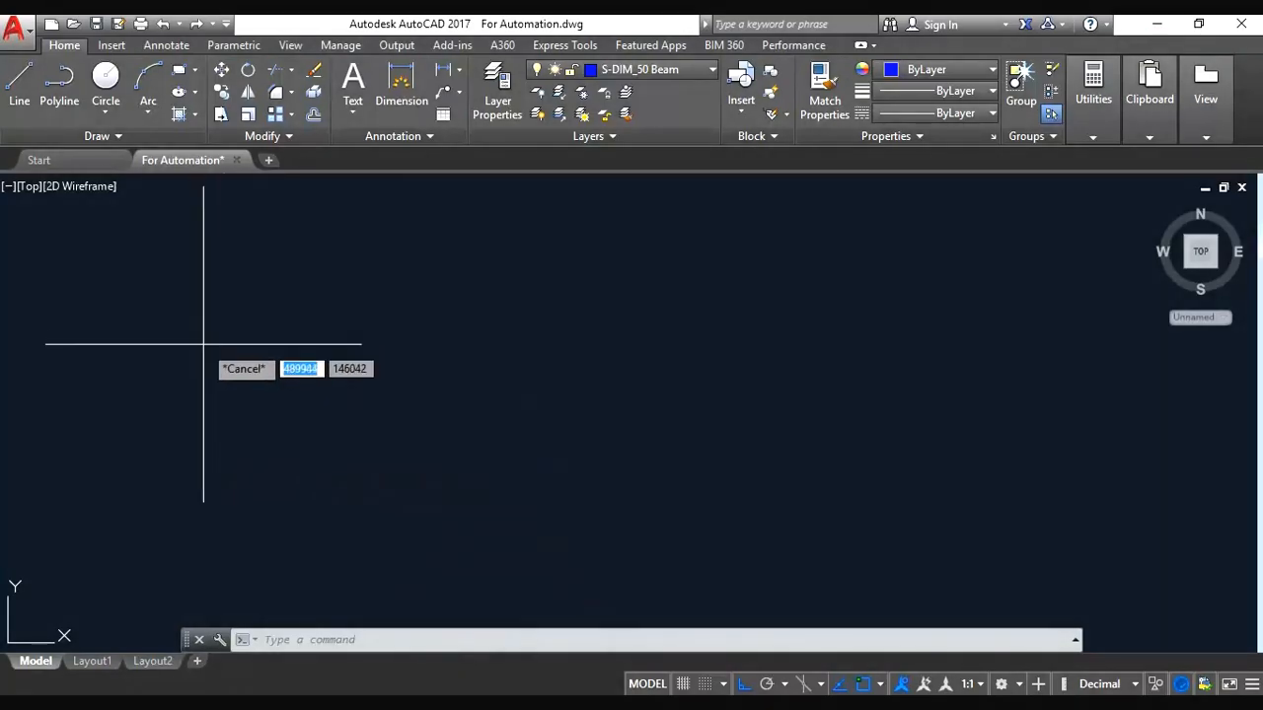
click(204, 343)
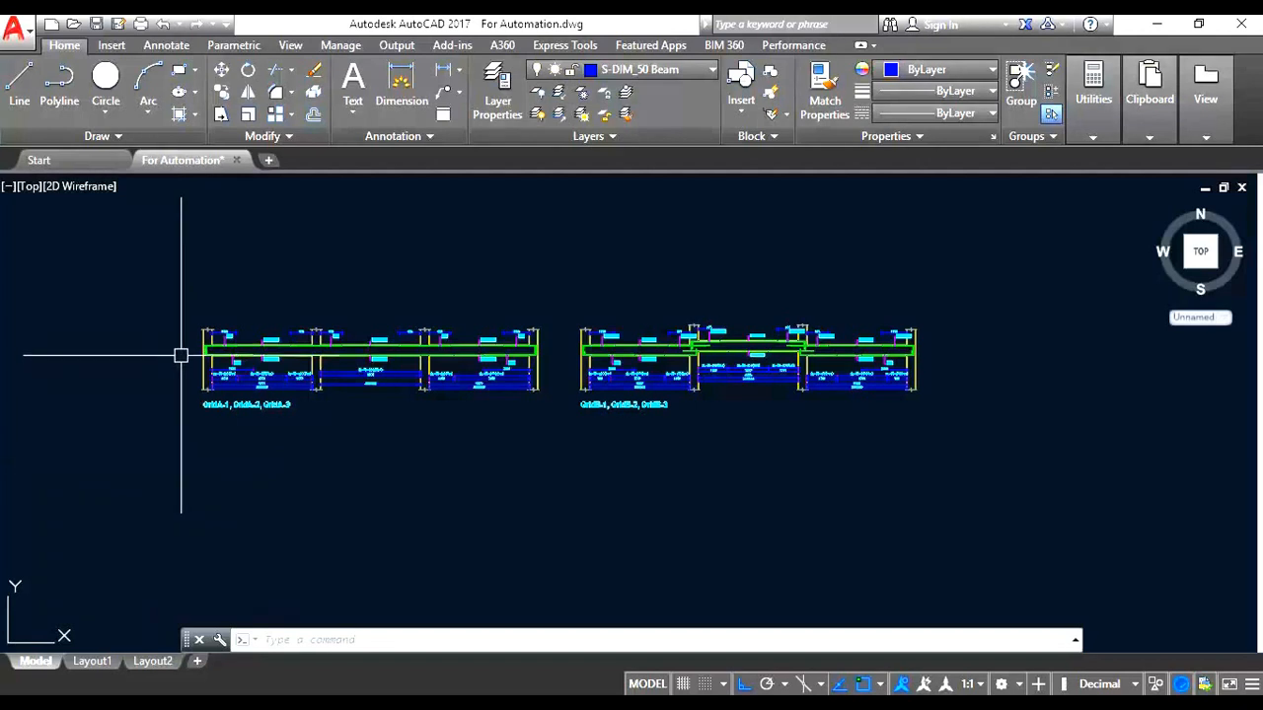
- Inspect the drawn GridA-1 to GridA-3 elevation, checking its bar labels, curtailment lengths, stirrup zones and span dimensions
scroll(182, 361, up, 6)
drag(191, 453, 265, 385)
drag(993, 435, 401, 438)
drag(1182, 431, 596, 434)
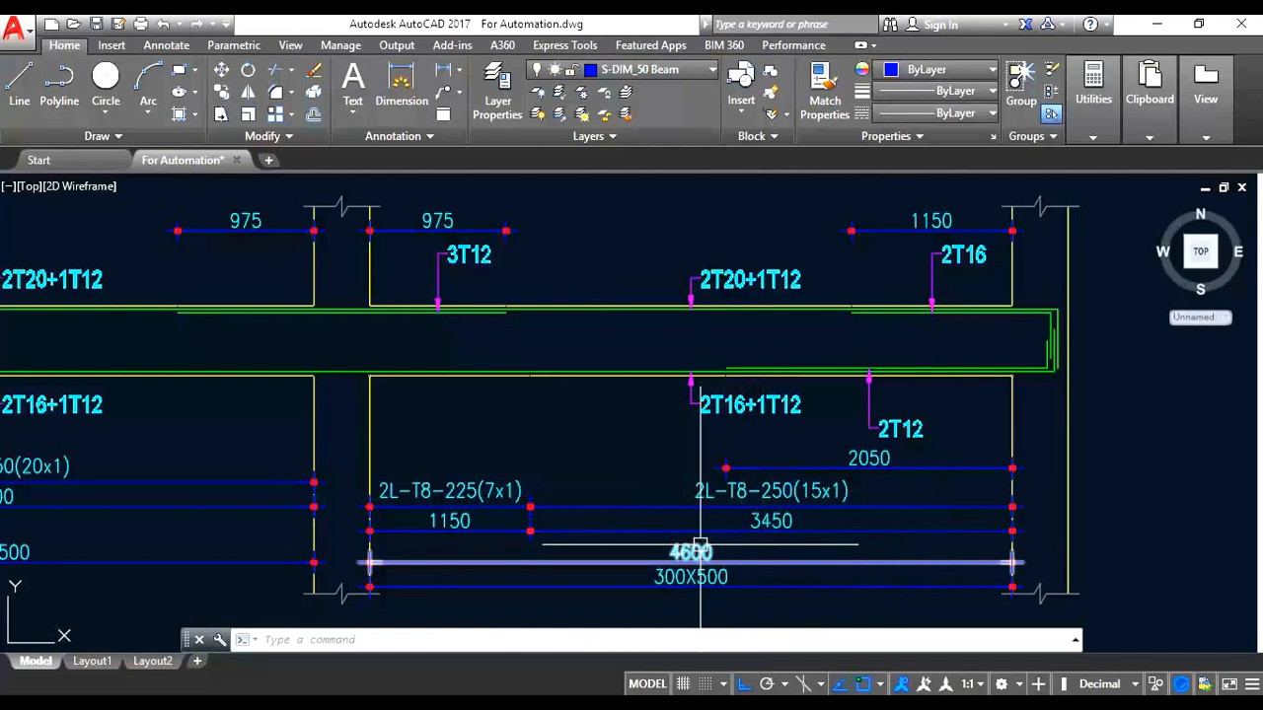
drag(1178, 469, 945, 473)
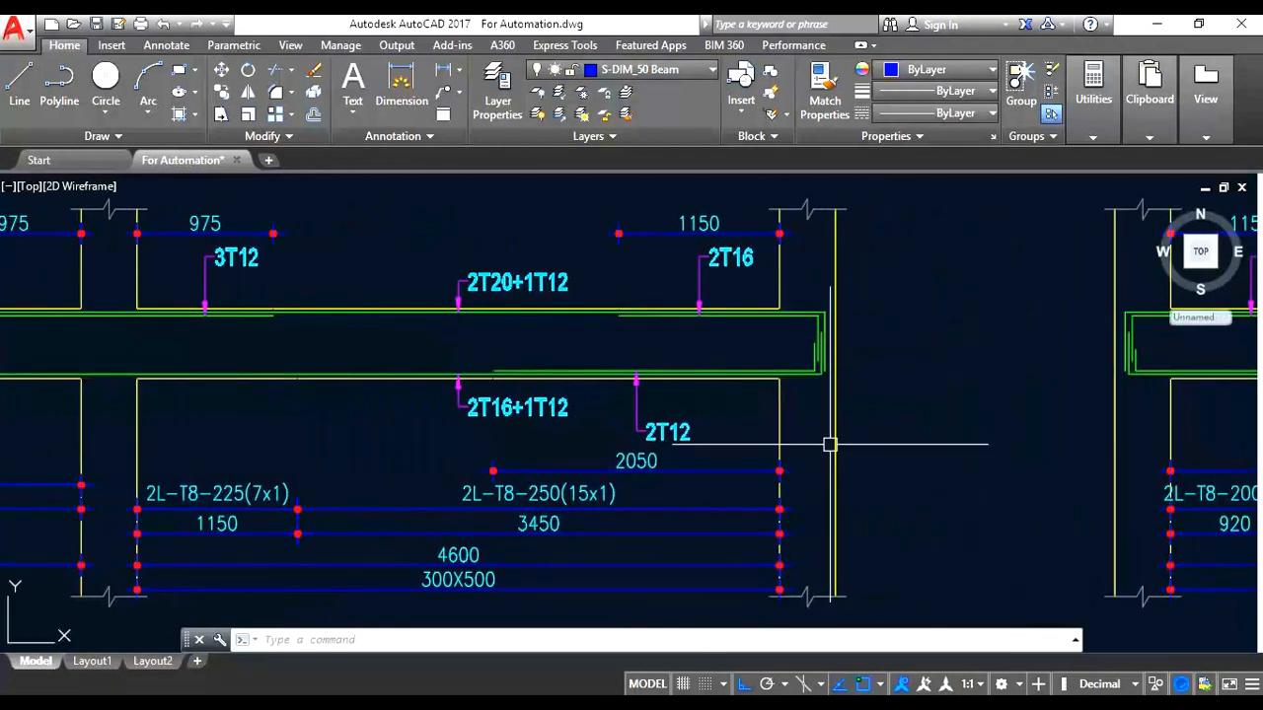
scroll(819, 360, up, 5)
scroll(769, 419, down, 2)
scroll(767, 427, down, 2)
- Examine the GridB-1 and raised GridB-2 elevations, including the bar anchorage at the supports where the beam levels differ
drag(1007, 456, 234, 430)
scroll(246, 431, down, 2)
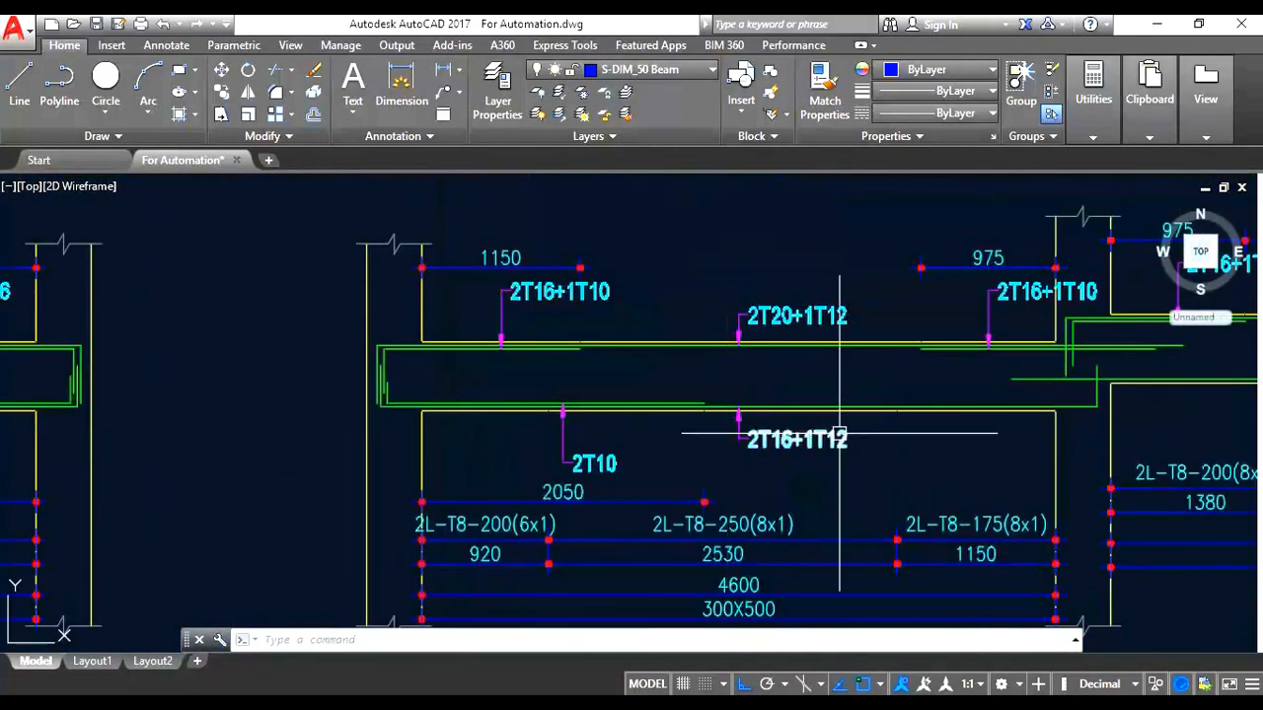
drag(921, 437, 180, 444)
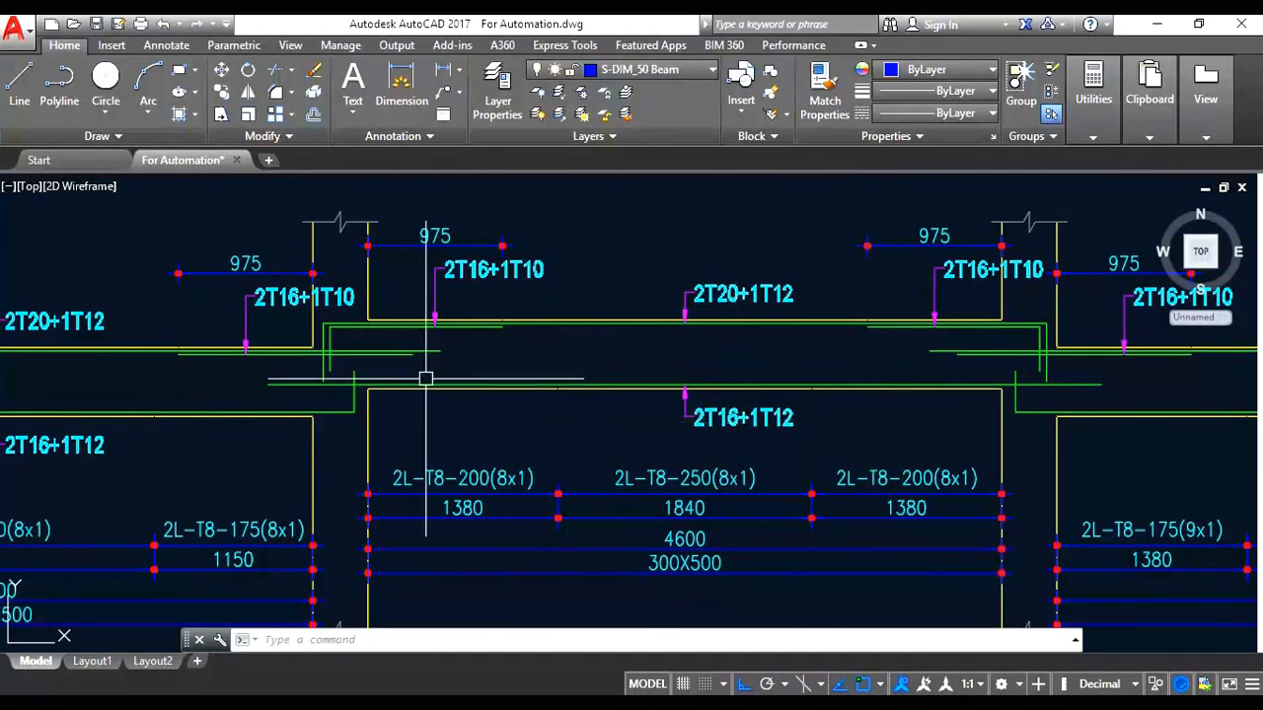
scroll(333, 347, up, 2)
scroll(332, 346, down, 2)
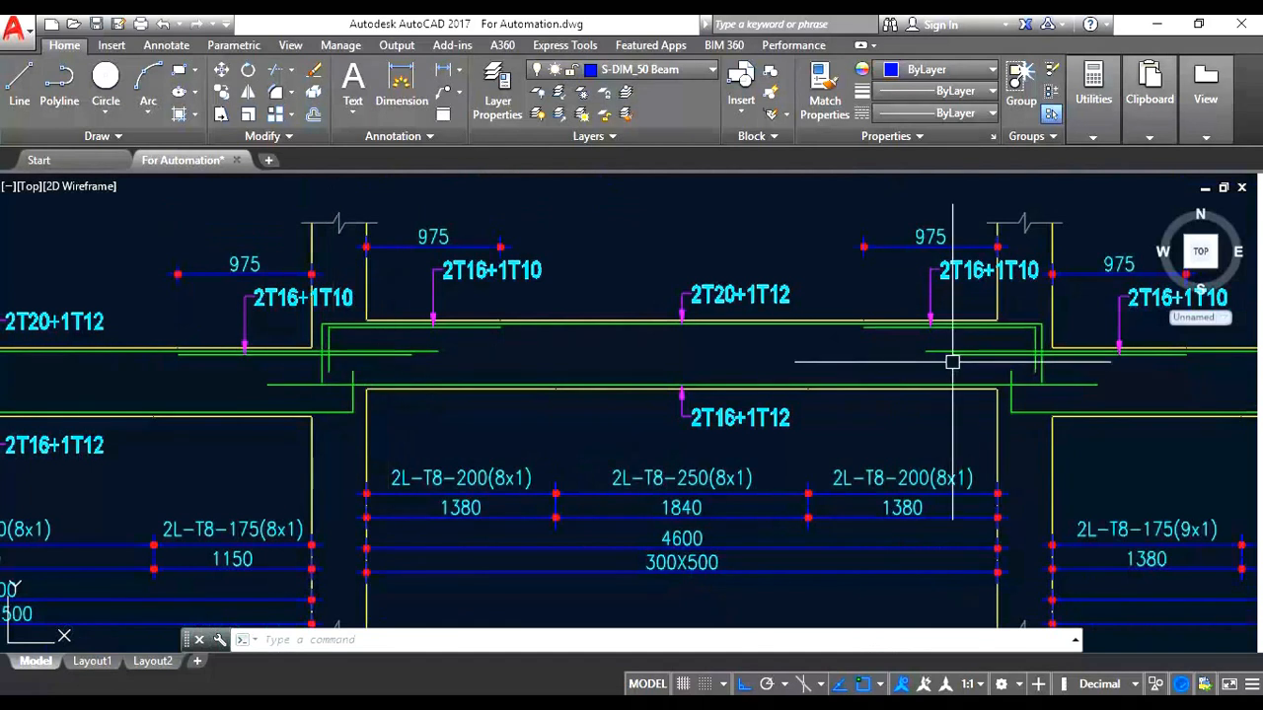
scroll(1075, 350, up, 2)
scroll(1075, 350, down, 2)
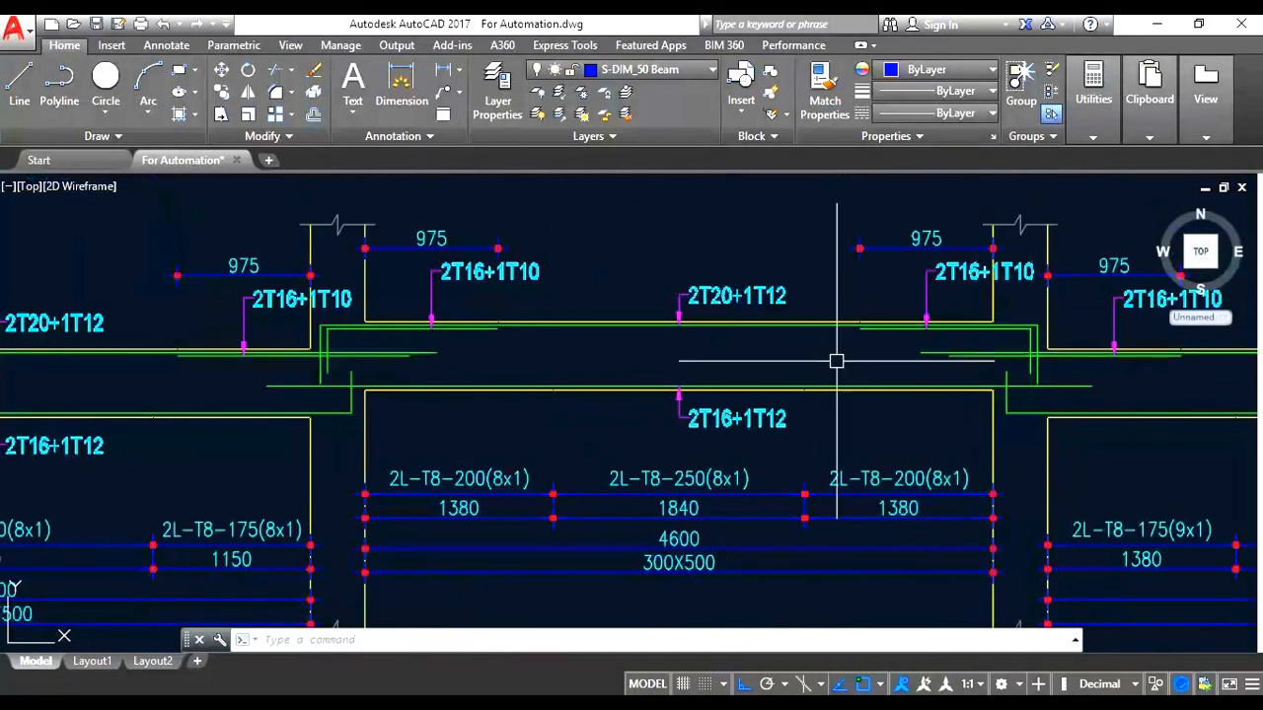
- Check the reinforcement and stirrup details of beam GridB-3, and view the complete GridA and GridB elevations together
mouse_move(912, 554)
mouse_down()
mouse_move(764, 530)
mouse_move(361, 519)
mouse_up()
drag(858, 491, 765, 490)
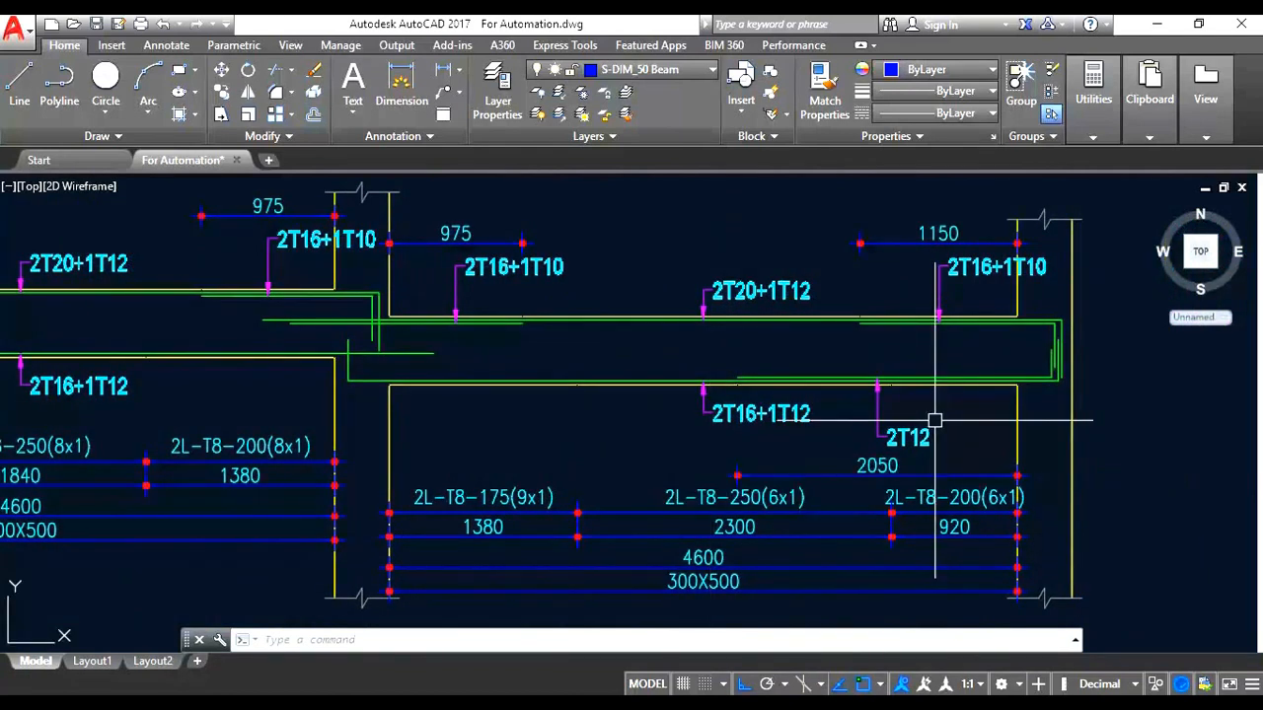
scroll(933, 420, down, 8)
mouse_move(608, 428)
mouse_down()
mouse_move(733, 428)
mouse_move(552, 423)
mouse_up()
scroll(725, 426, up, 2)
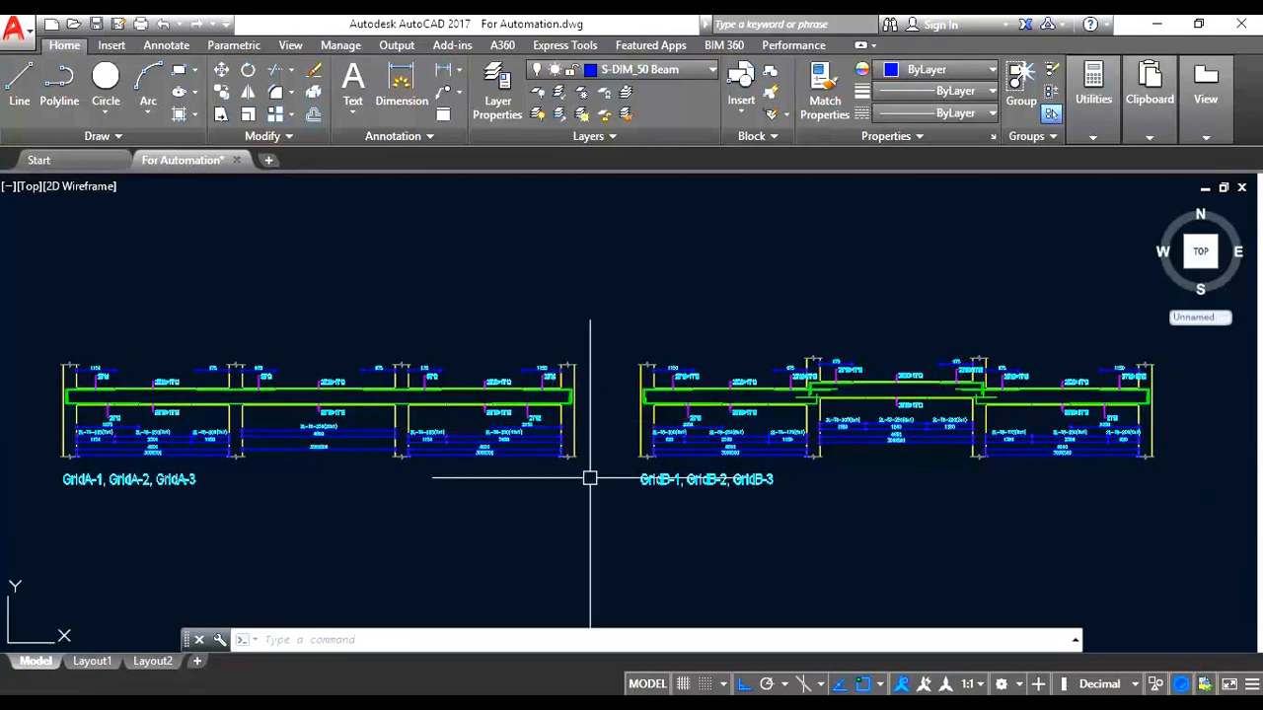